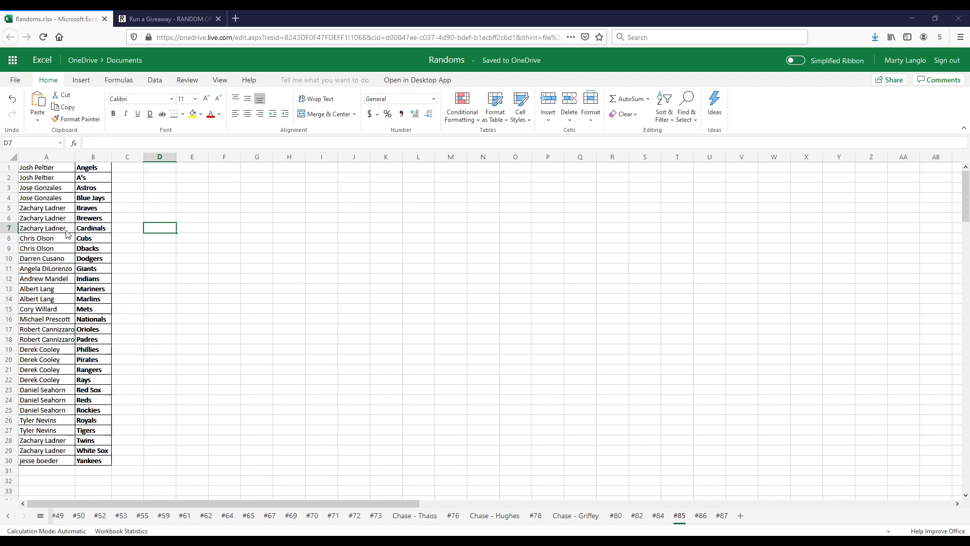
Step: Copy the participant names in A1:A30 and paste them as the entries of the giveaway on RANDOM.ORG
left_click(55, 171)
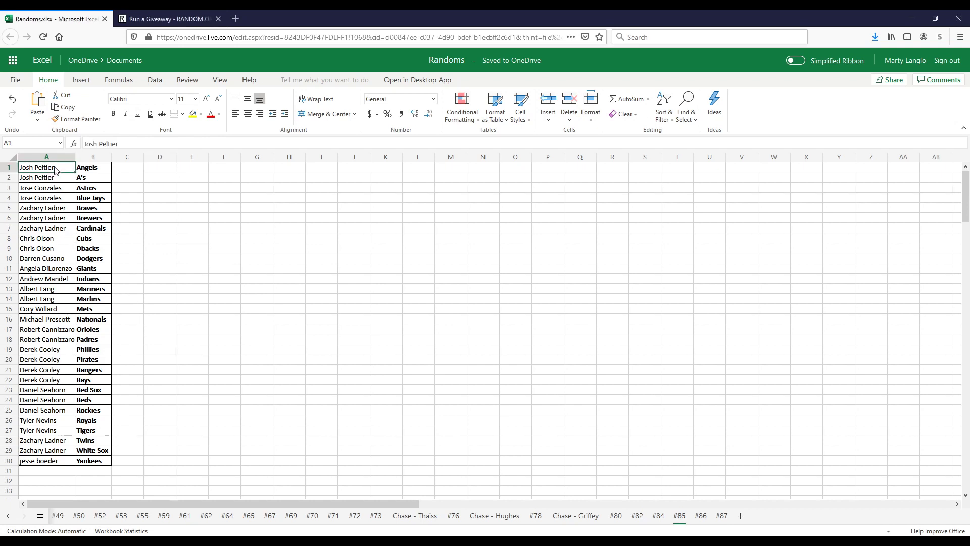
left_click_drag(56, 170, 48, 461)
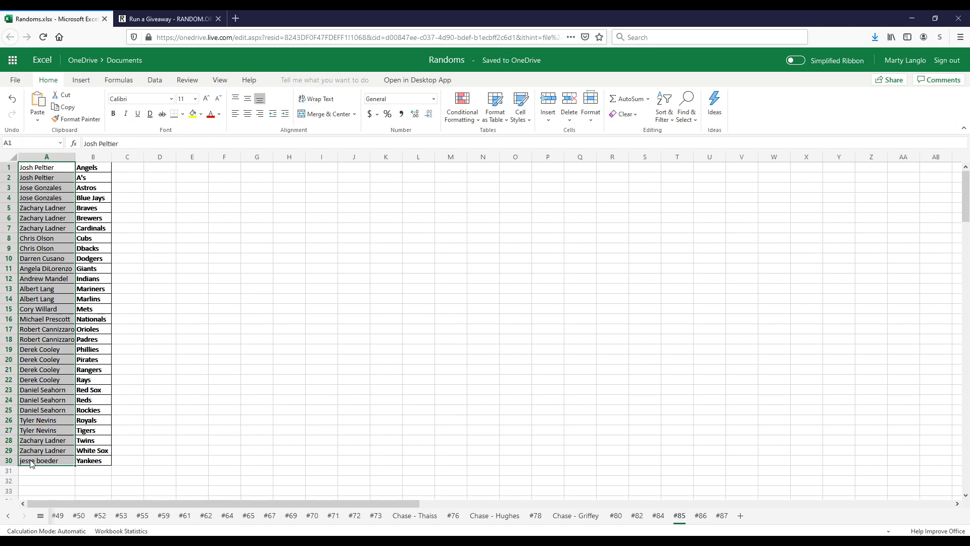
right_click(31, 449)
left_click(58, 279)
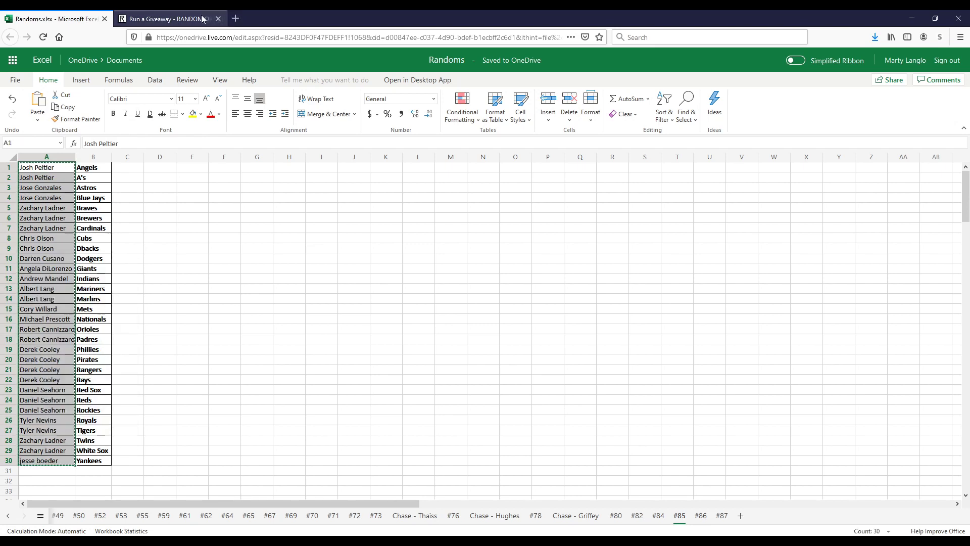
left_click(167, 19)
left_click(237, 309)
key("ctrl+v")
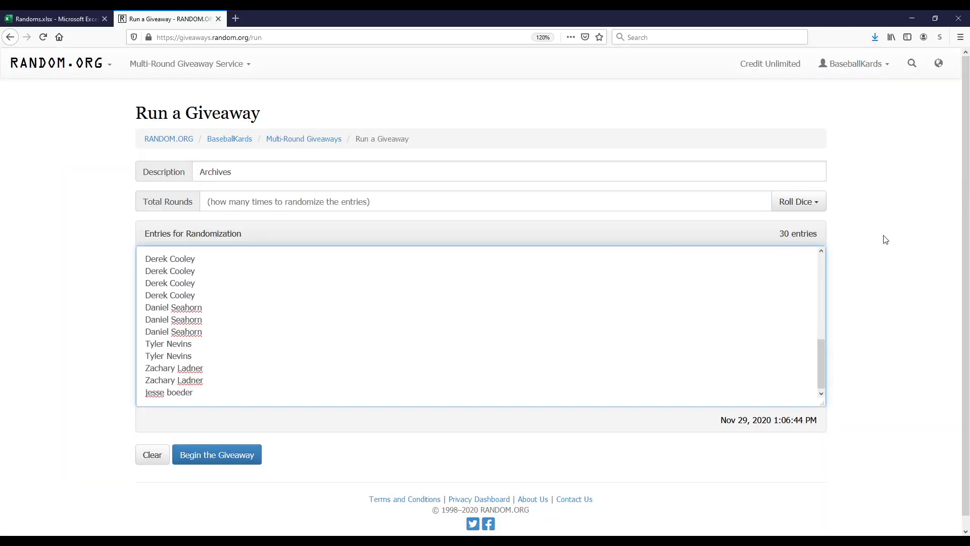
Step: Roll three dice (3d6) to fill in the total rounds of the Archives giveaway and begin it
left_click(800, 200)
left_click(802, 240)
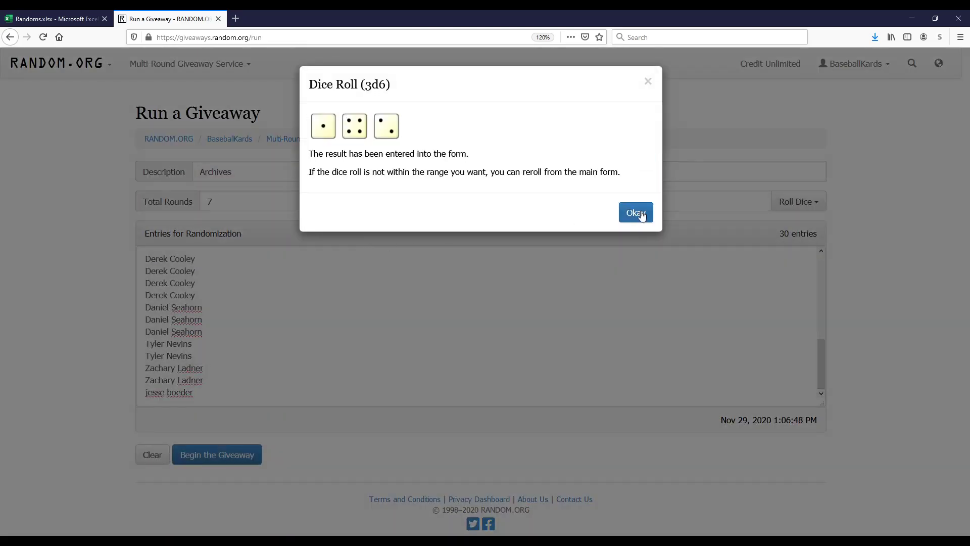
left_click(636, 213)
left_click(252, 454)
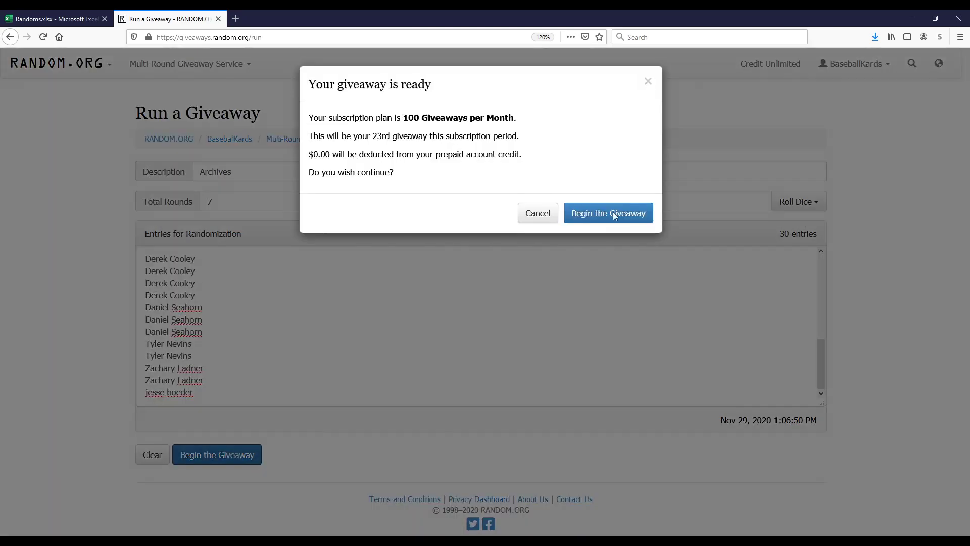
left_click(626, 210)
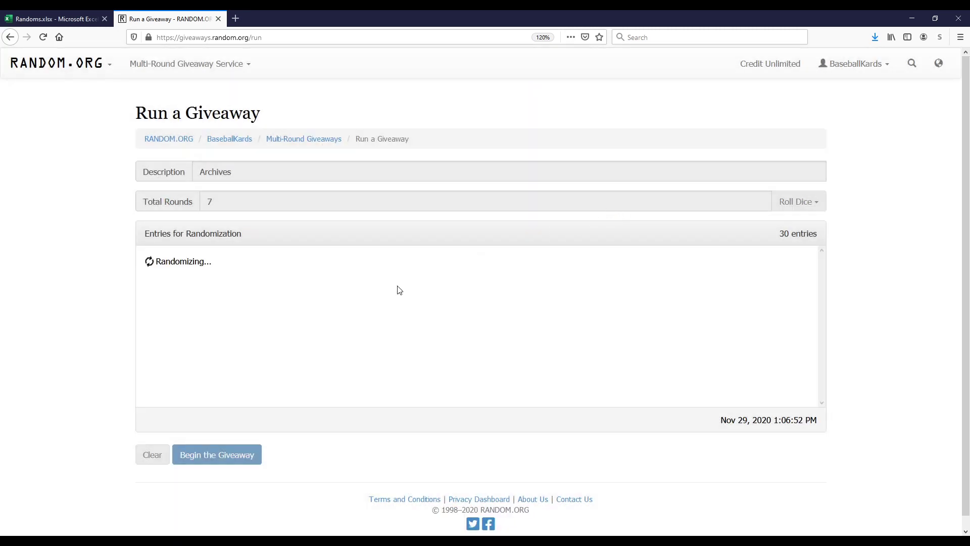
Step: Advance the Archives giveaway round by round through its final round
left_click(202, 456)
left_click(203, 458)
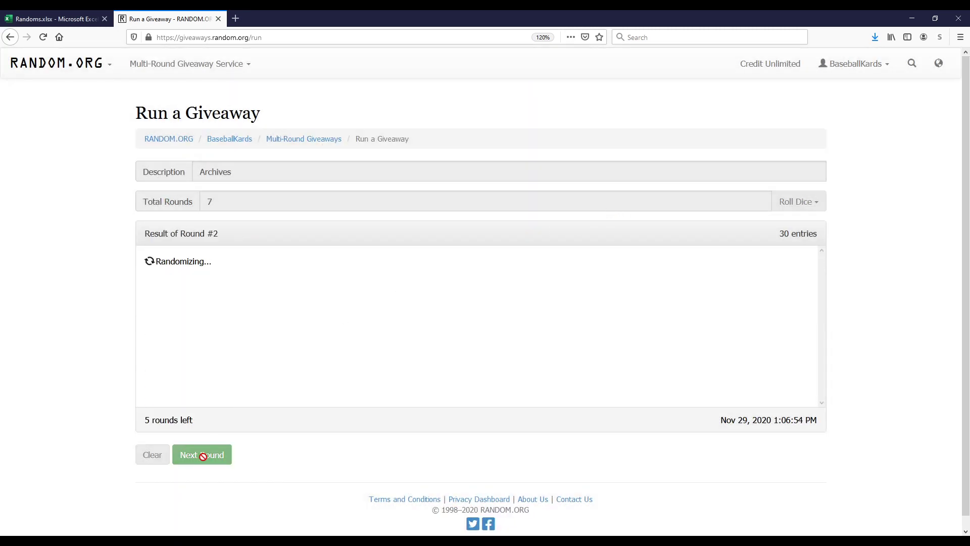
left_click(204, 459)
left_click(203, 458)
left_click(203, 458)
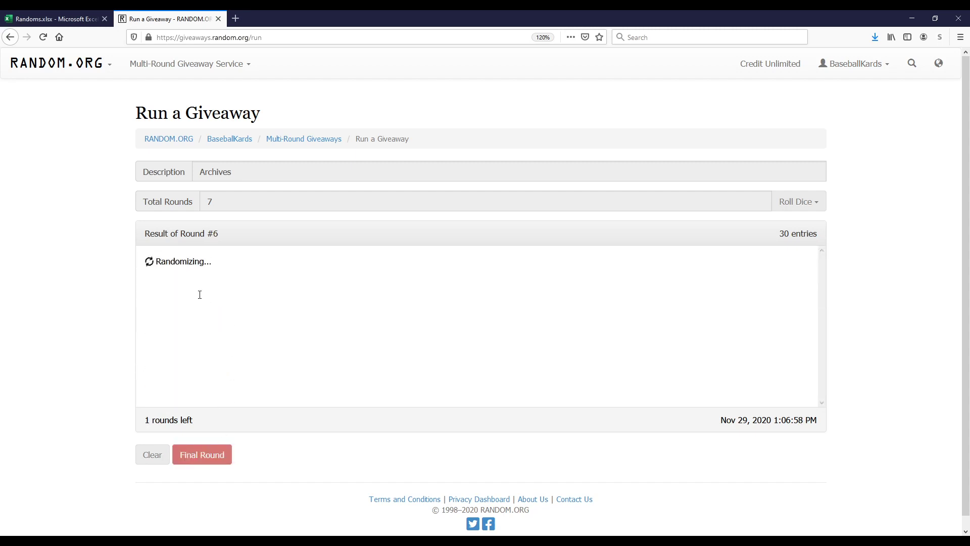
Step: Copy the final numbered list of 30 names and paste it over column A from A1 in the Excel workbook
left_click_drag(146, 262, 263, 361)
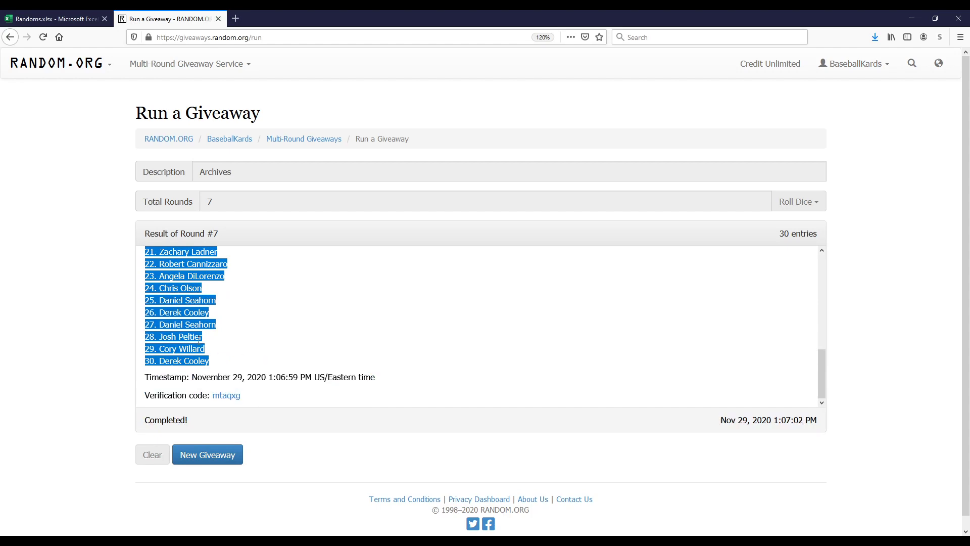
left_click(81, 19)
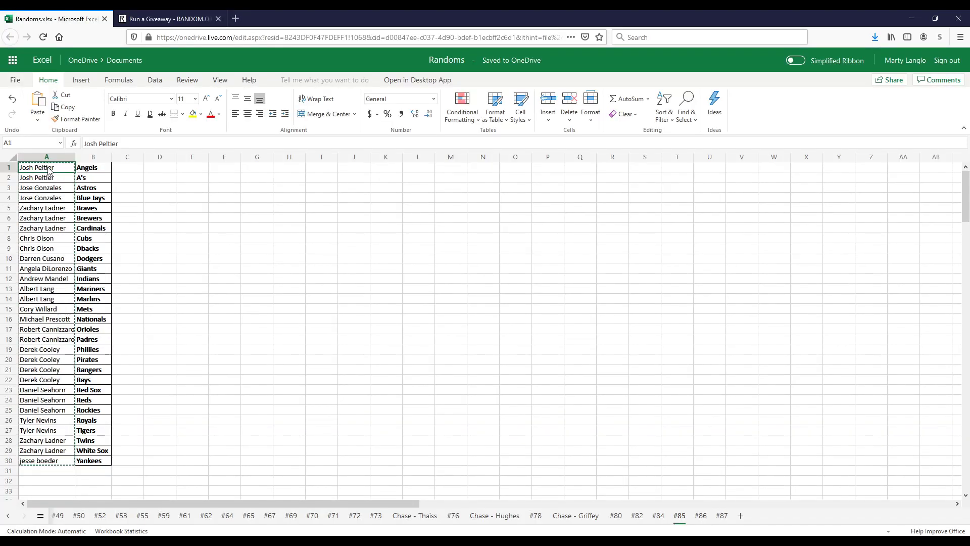
key("ctrl+v")
Step: Copy the team names in B1:B30 of sheet #85
left_click_drag(108, 172, 108, 461)
left_click_drag(99, 172, 106, 458)
right_click(106, 458)
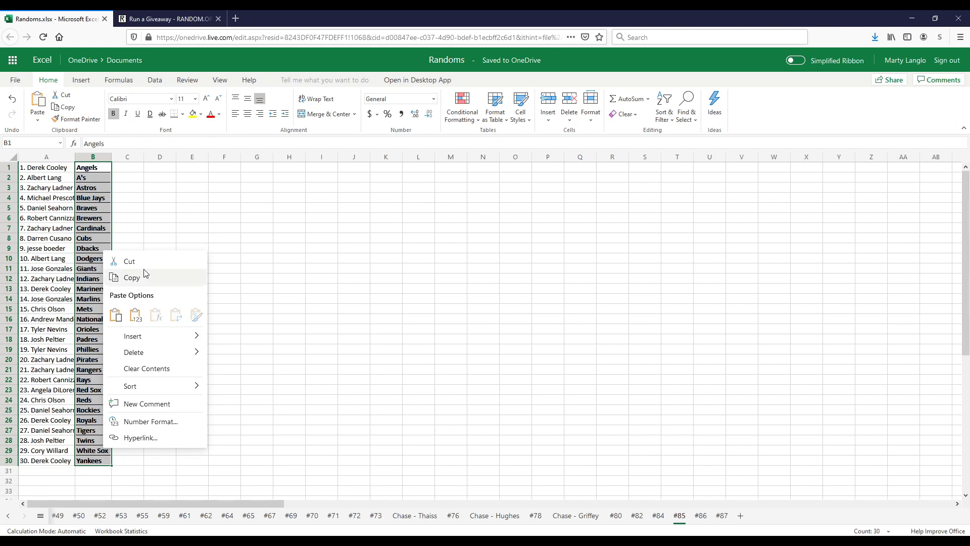
left_click(132, 277)
Step: Start a new giveaway on RANDOM.ORG with the copied team names as entries and the description "Teams"
left_click(172, 20)
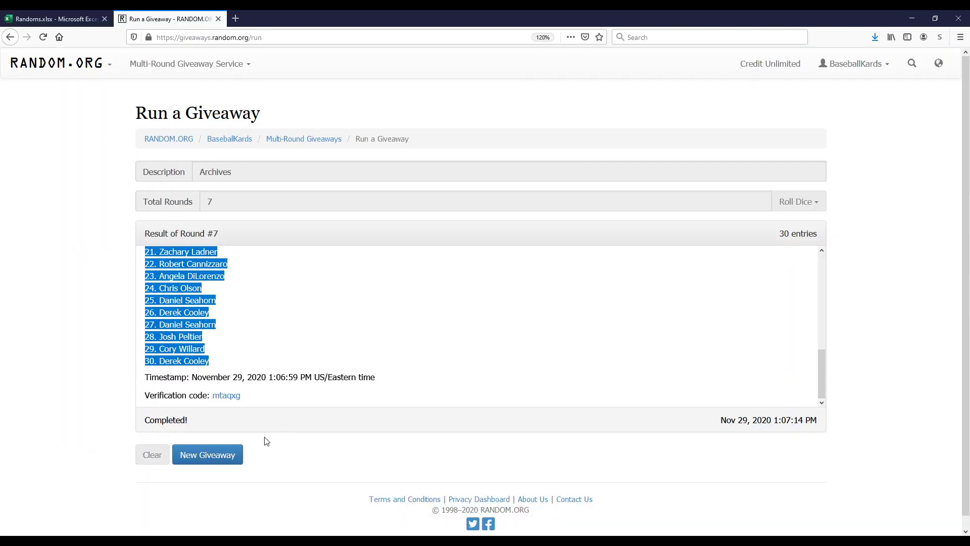
left_click(221, 451)
left_click(596, 185)
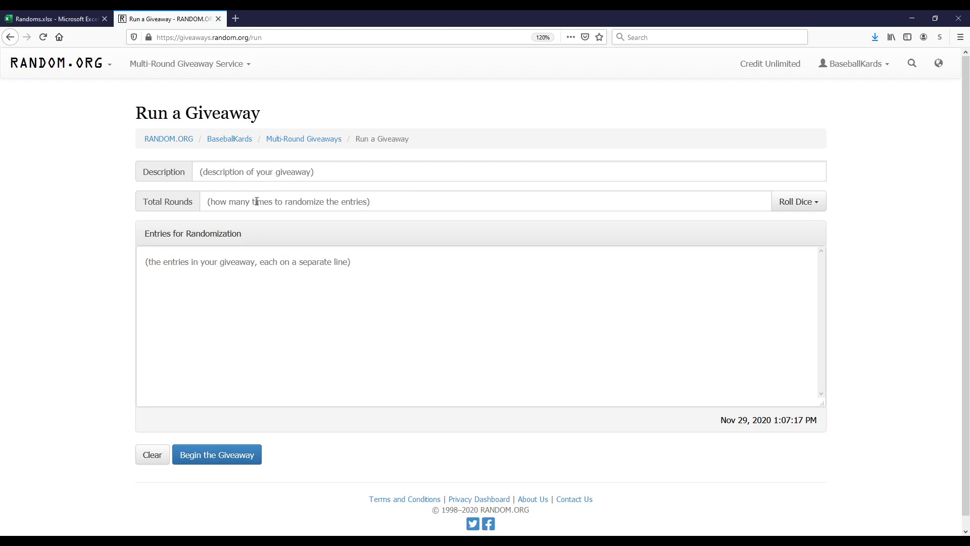
left_click(219, 284)
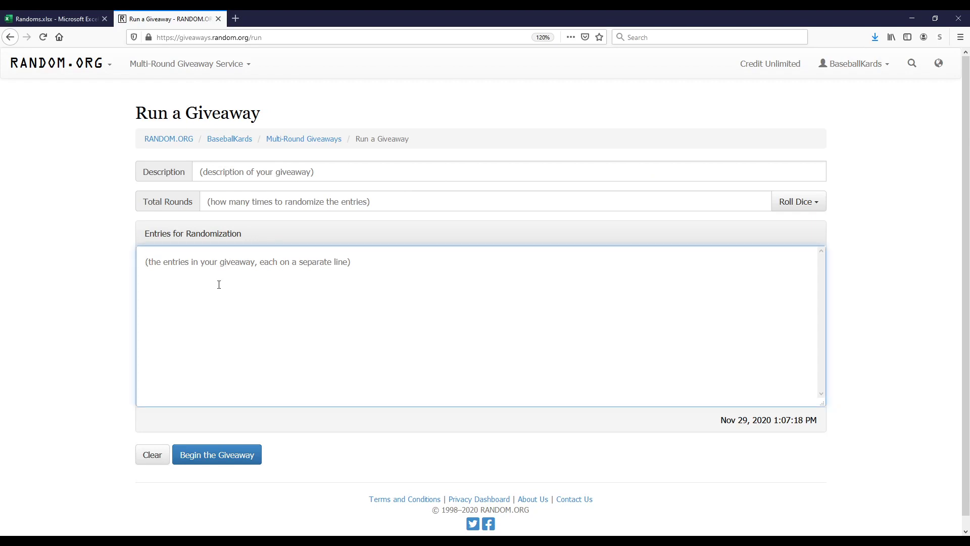
key("ctrl+v")
left_click(259, 167)
type("Te")
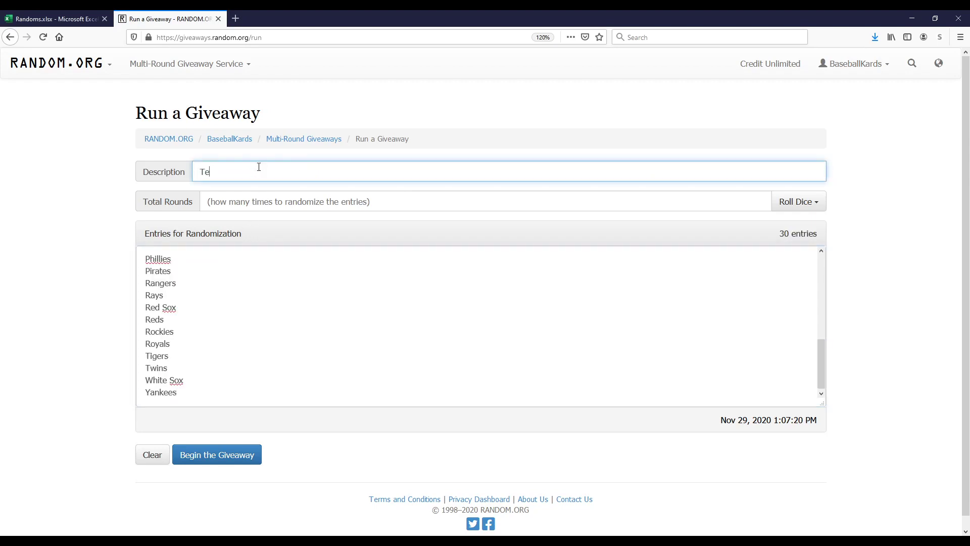
Step: Roll three dice (3d6) to fill in the total rounds of the Teams giveaway and begin it
left_click(824, 203)
left_click(792, 241)
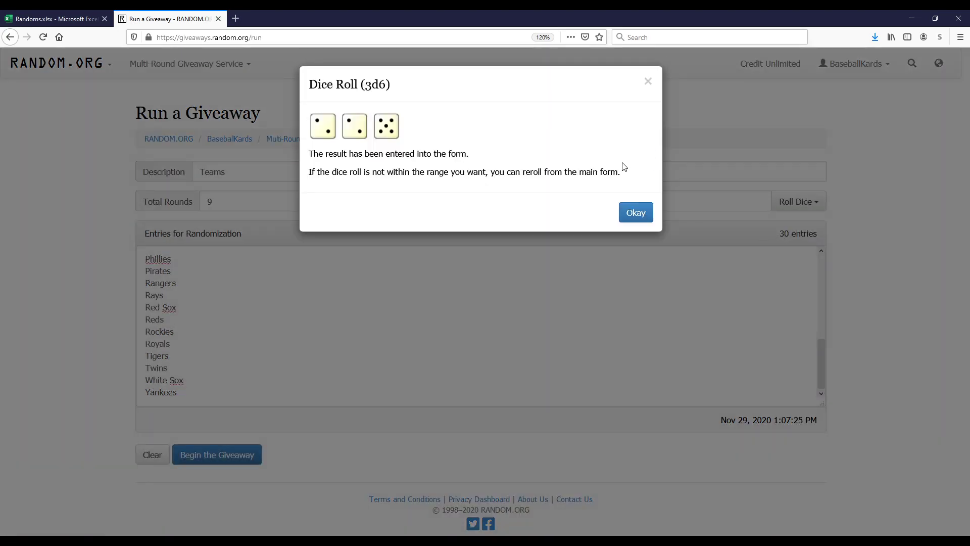
left_click(628, 208)
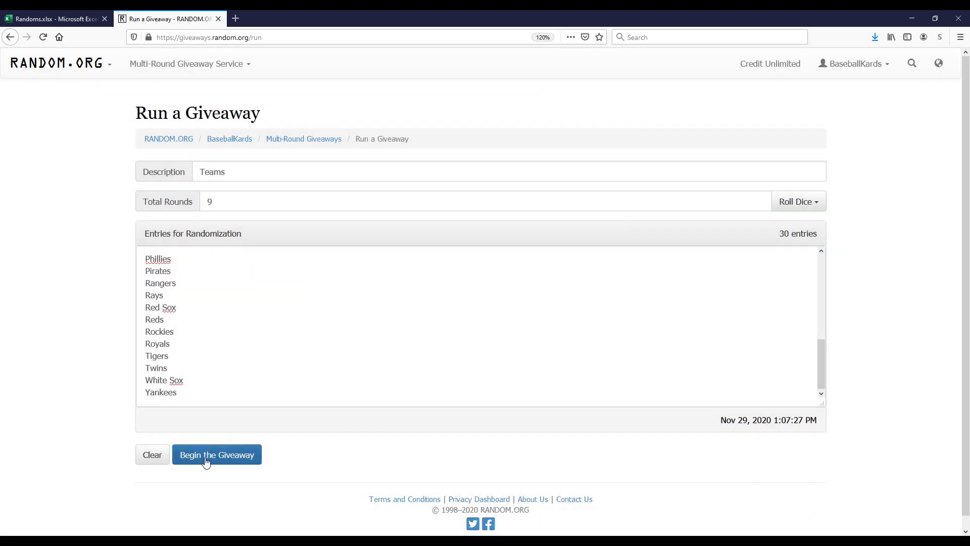
left_click(207, 457)
left_click(581, 215)
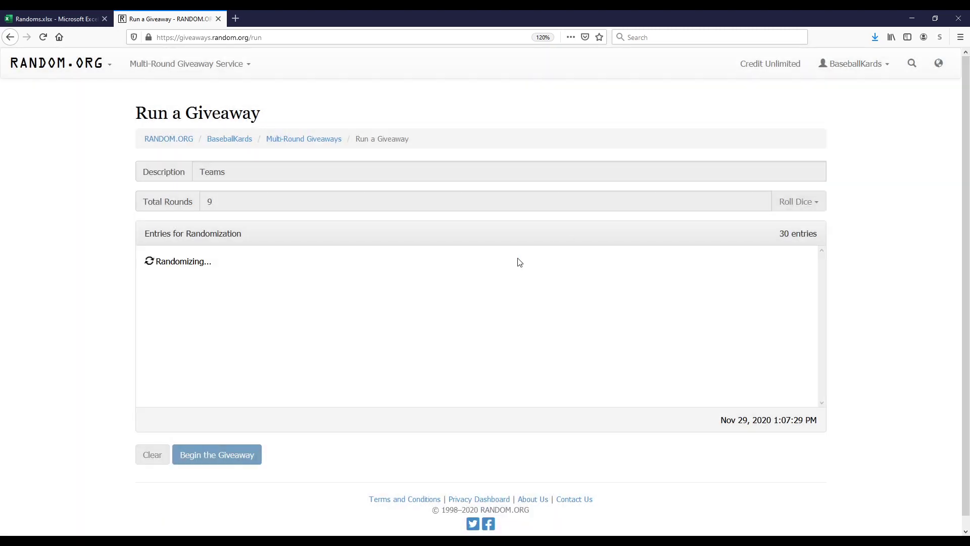
Step: Advance the Teams giveaway round by round through its final round
left_click(201, 457)
left_click(200, 457)
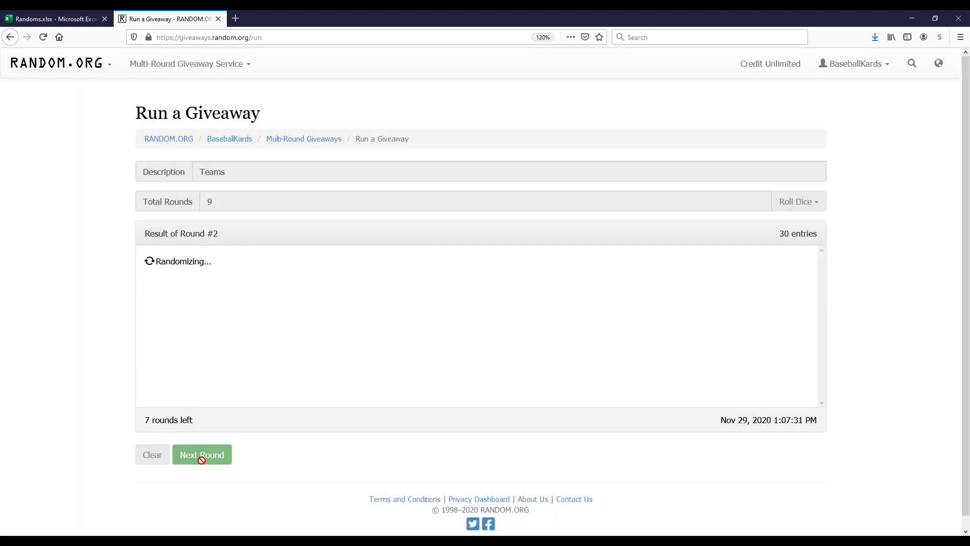
left_click(203, 464)
left_click(204, 463)
left_click(204, 463)
left_click(204, 463)
left_click(205, 463)
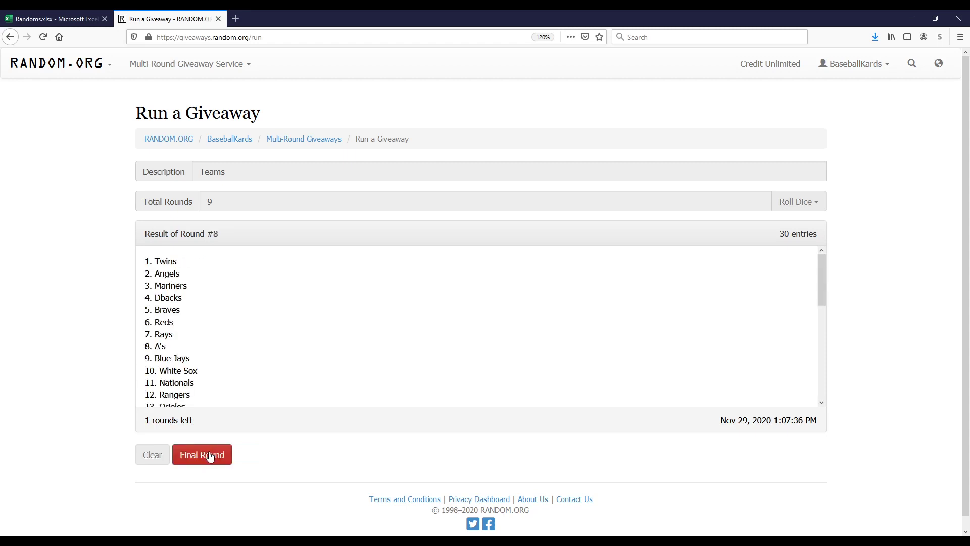
left_click(206, 460)
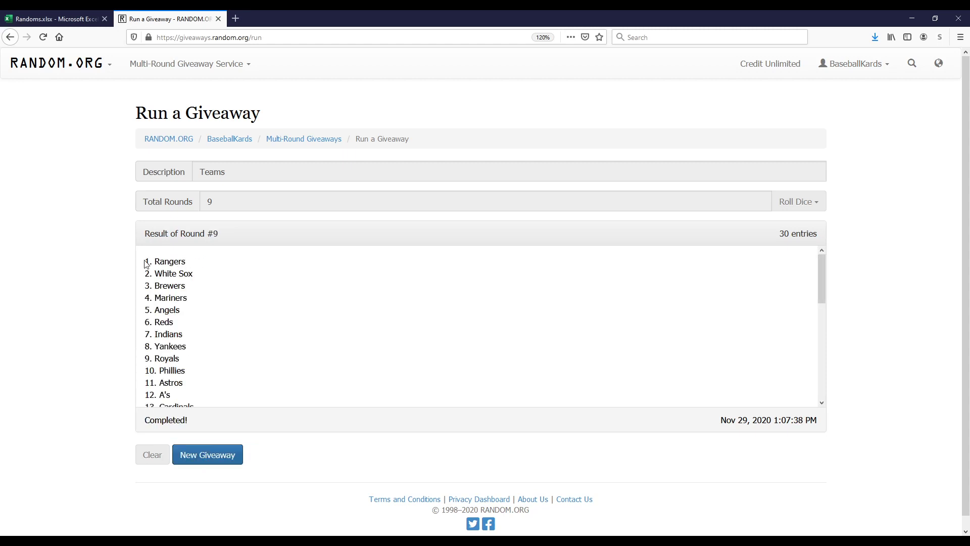
Step: Paste the final numbered team list over column B from B1 in the Excel workbook and auto-fit column A's width
left_click_drag(146, 263, 273, 425)
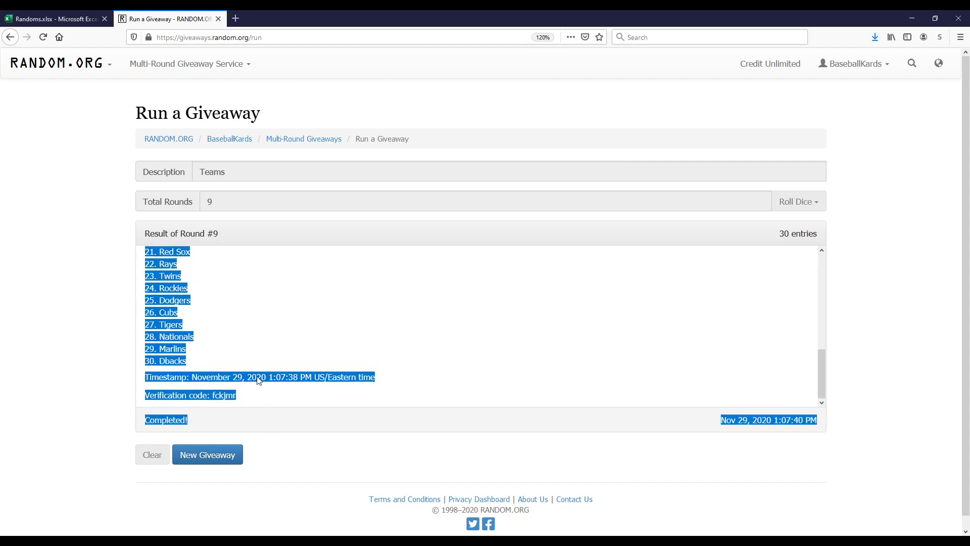
left_click_drag(258, 380, 251, 361)
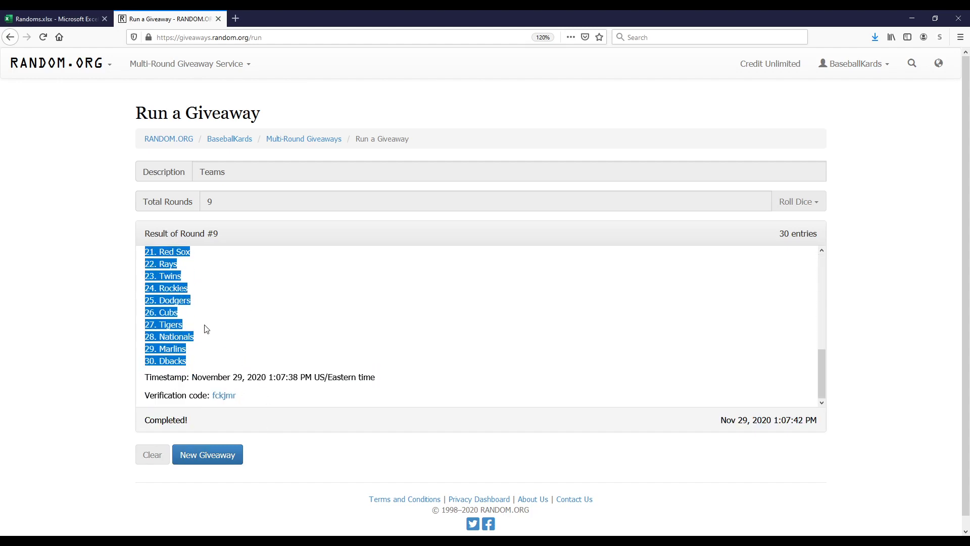
left_click(56, 18)
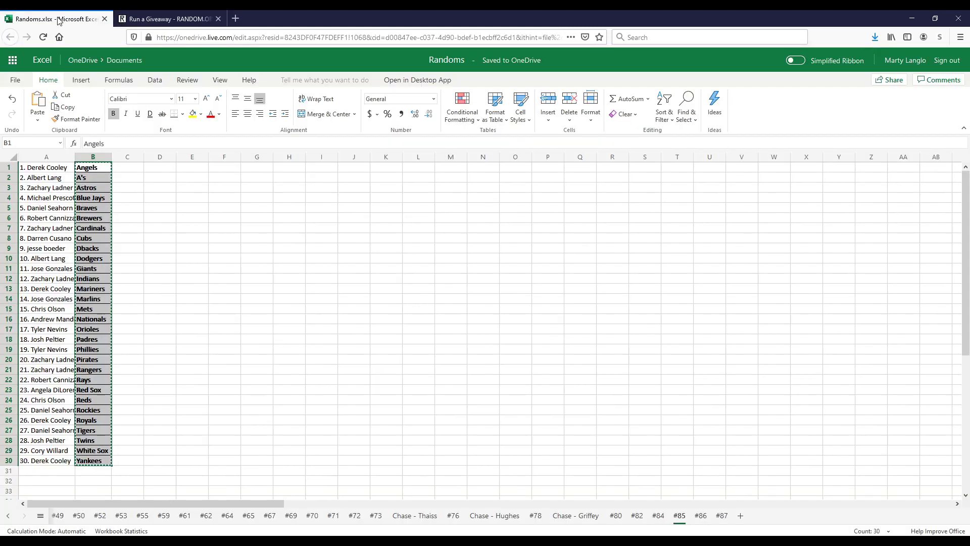
left_click(90, 171)
key("ctrl+v")
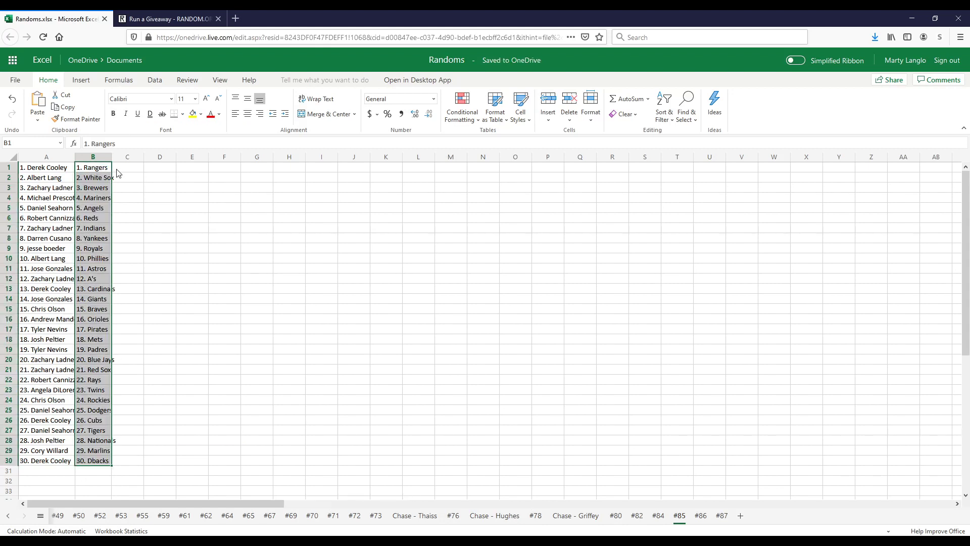
left_click(92, 180)
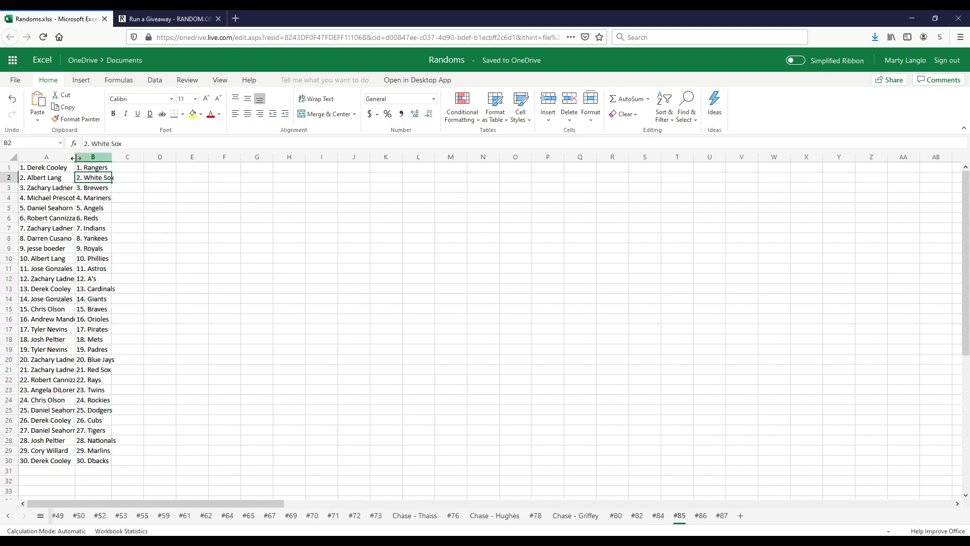
double_click(74, 158)
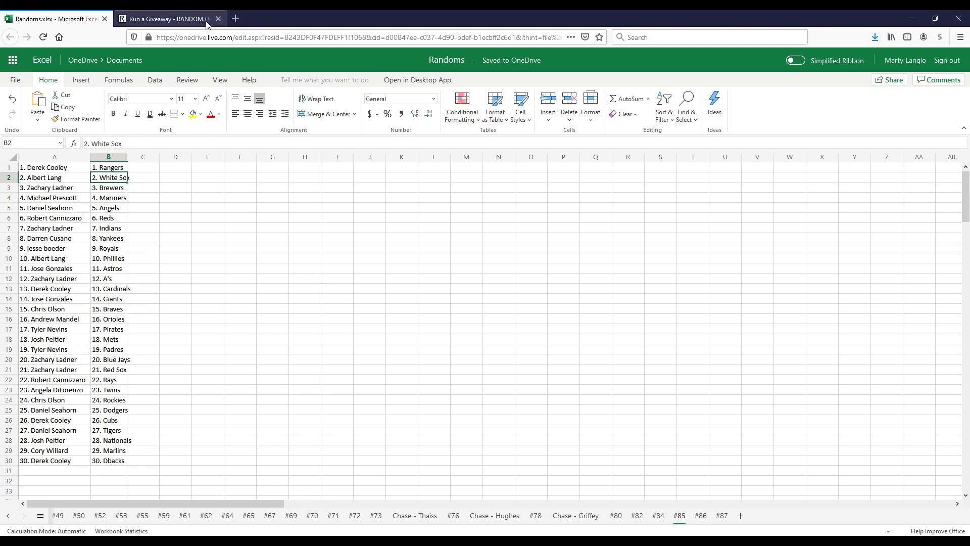
Step: Clear the completed Teams giveaway on RANDOM.ORG by starting a new giveaway
left_click(176, 20)
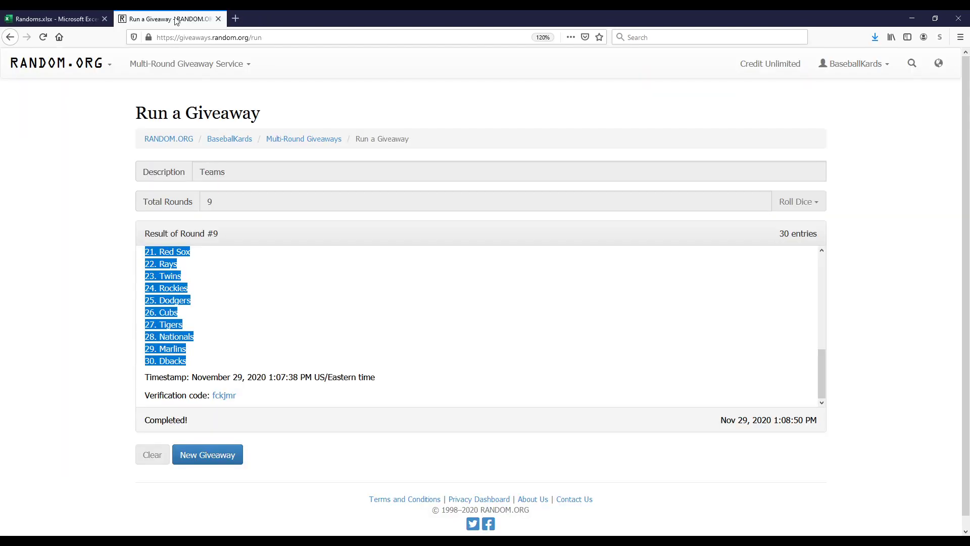
left_click(206, 457)
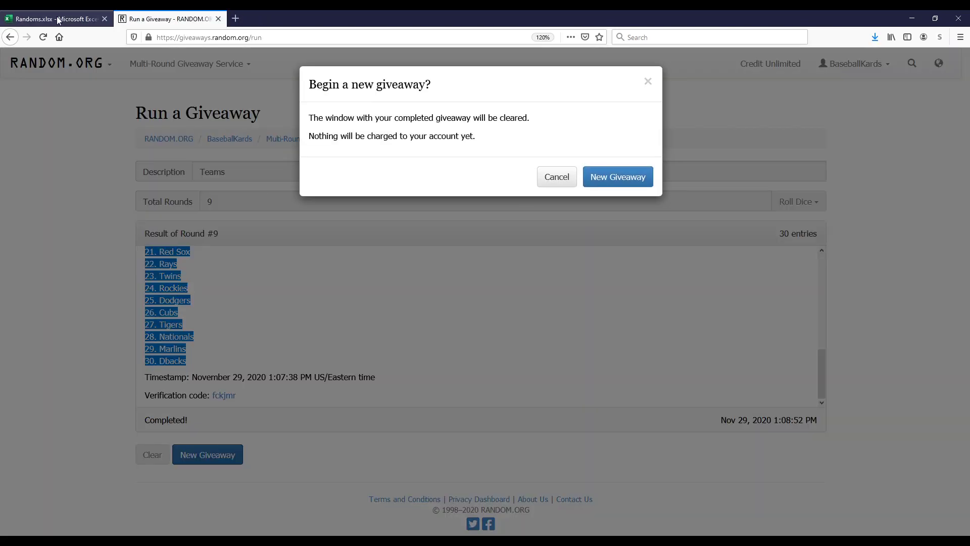
left_click(618, 176)
Step: Copy the participant names in A1:A15 on sheet #86 of the Excel workbook
left_click(84, 20)
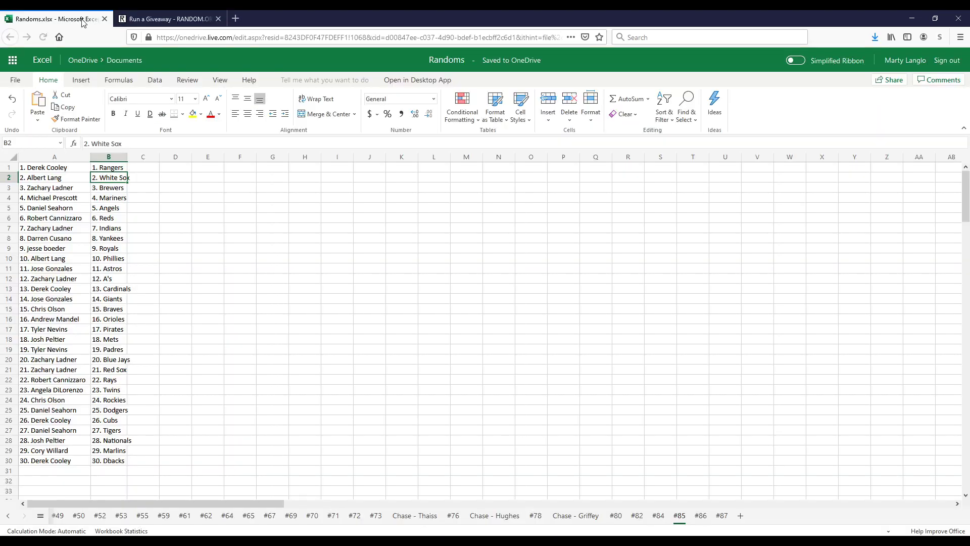
left_click(700, 516)
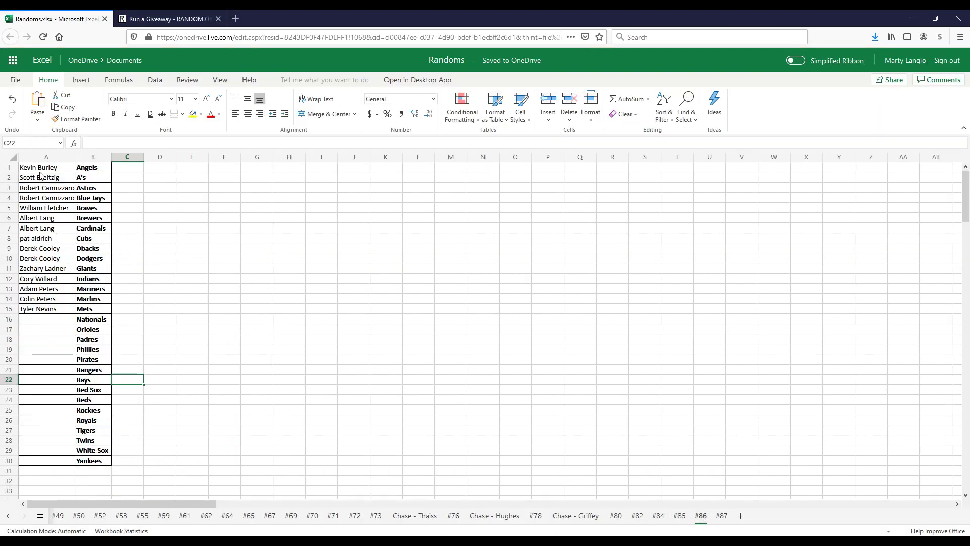
left_click_drag(45, 170, 43, 310)
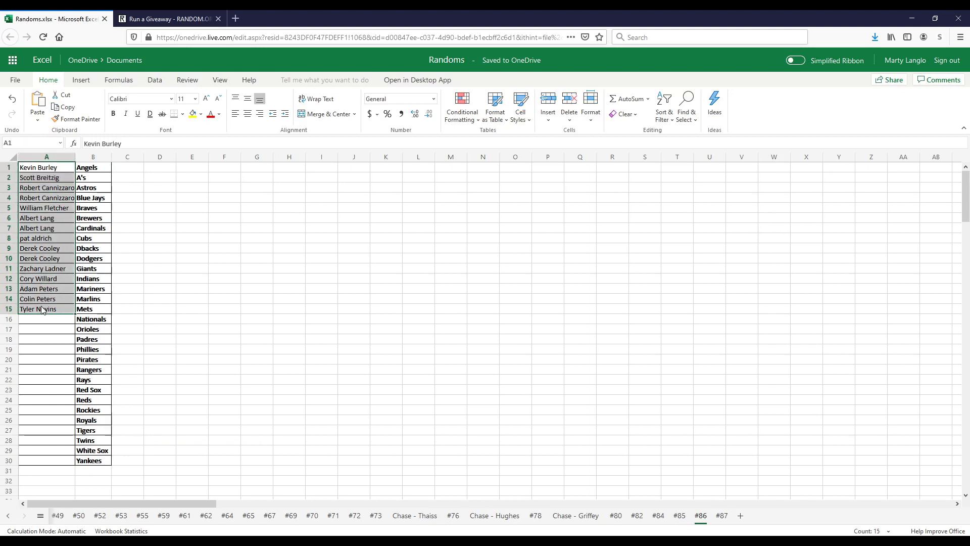
right_click(42, 299)
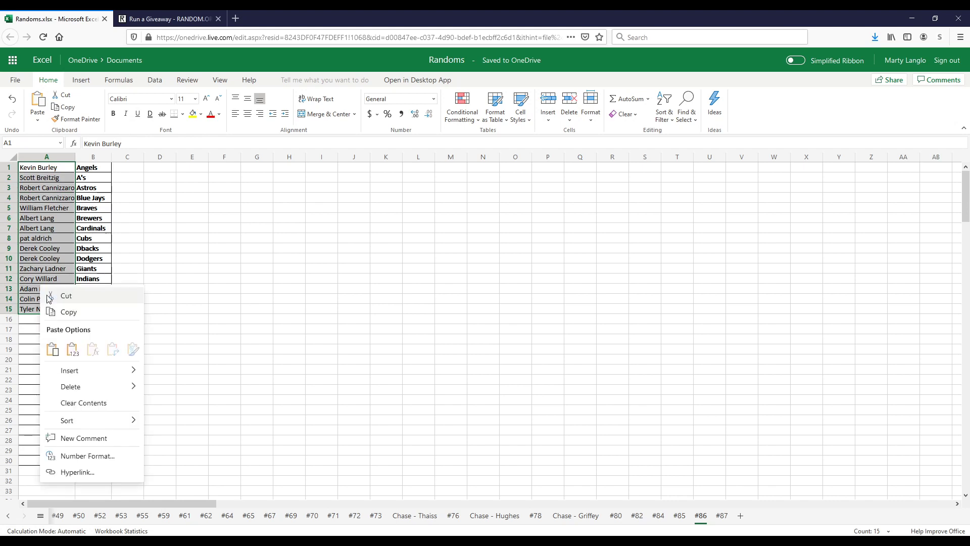
left_click(92, 314)
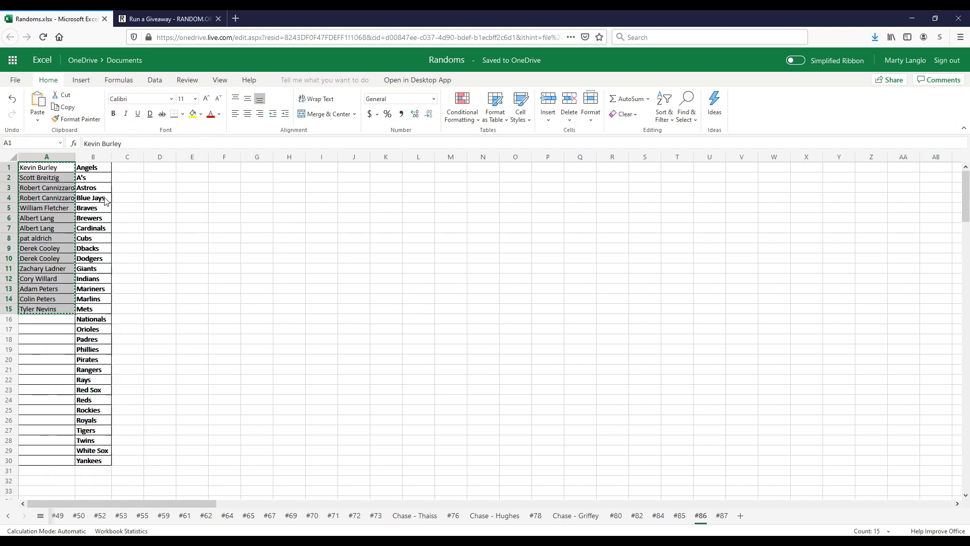
Step: Paste the copied participant names into column A starting at A16 on sheet #86
left_click(57, 321)
right_click(57, 320)
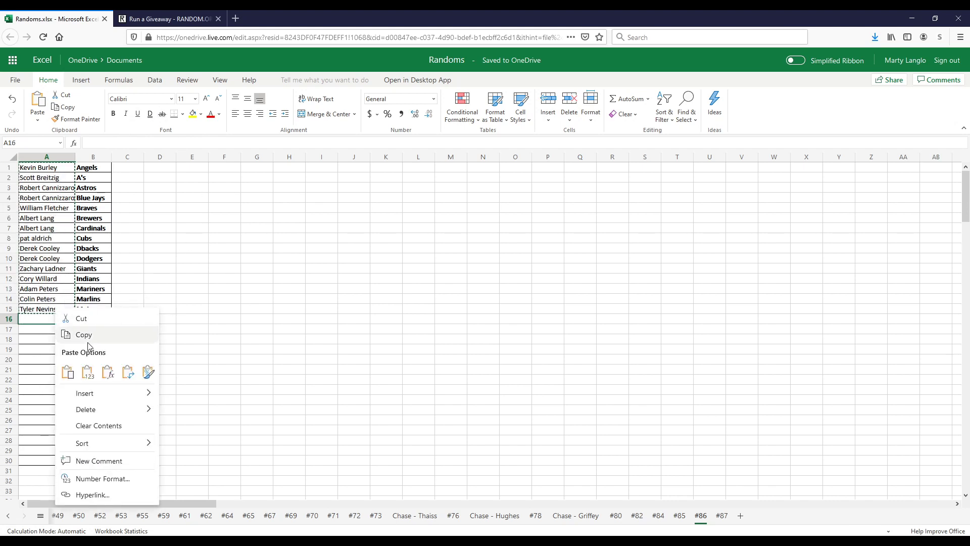
left_click(71, 370)
left_click(59, 209)
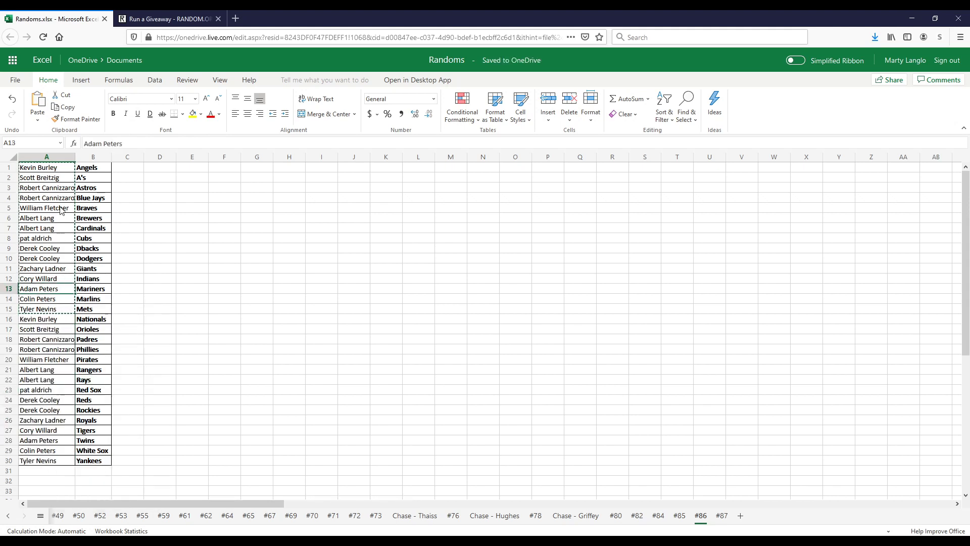
Step: Copy the participant names in A1:A30 and paste them as the entries of the RANDOM.ORG giveaway
left_click_drag(57, 170, 54, 461)
right_click(51, 445)
left_click(101, 275)
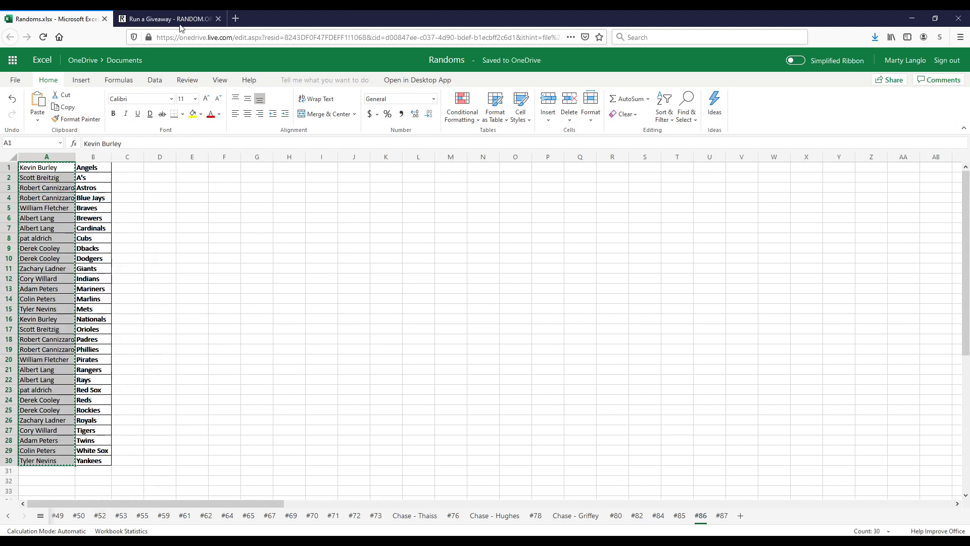
left_click(190, 20)
left_click(273, 318)
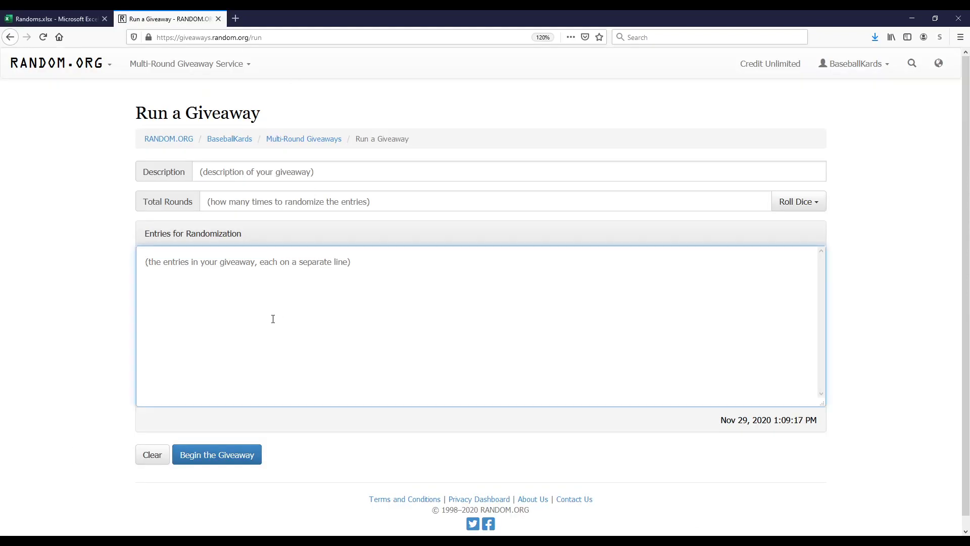
key("ctrl+v")
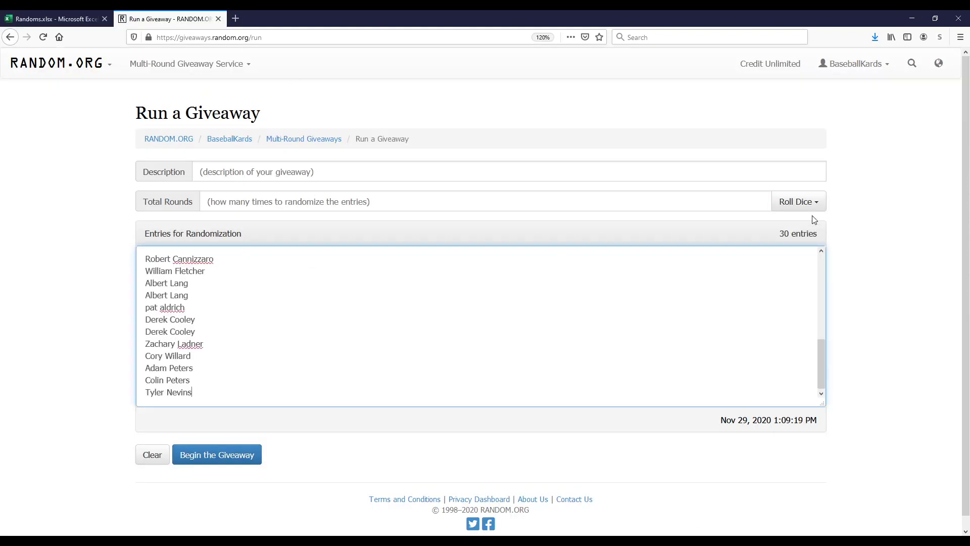
Step: Describe the giveaway as Five Star and set its total rounds with a 3d6 dice roll
left_click(288, 178)
type("Five Star")
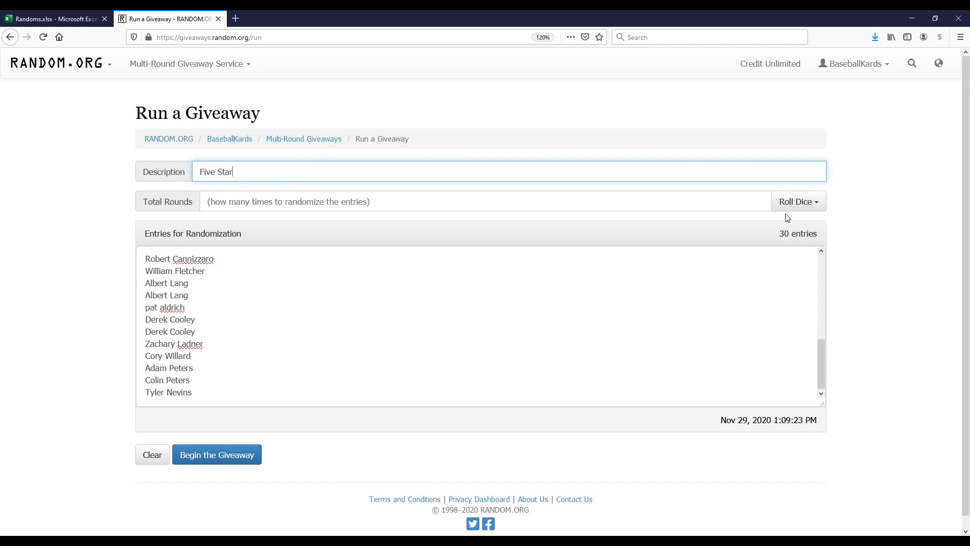
left_click(796, 202)
left_click(791, 238)
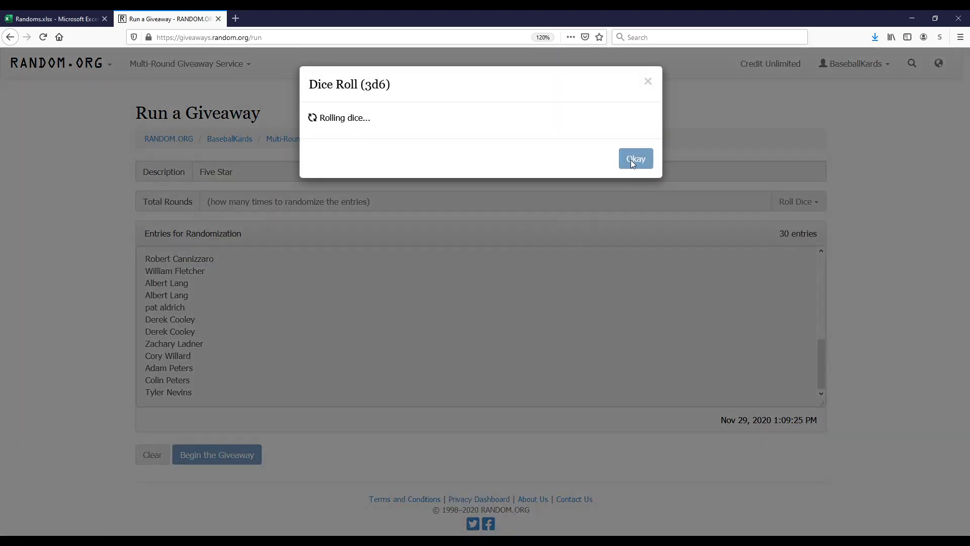
left_click(636, 212)
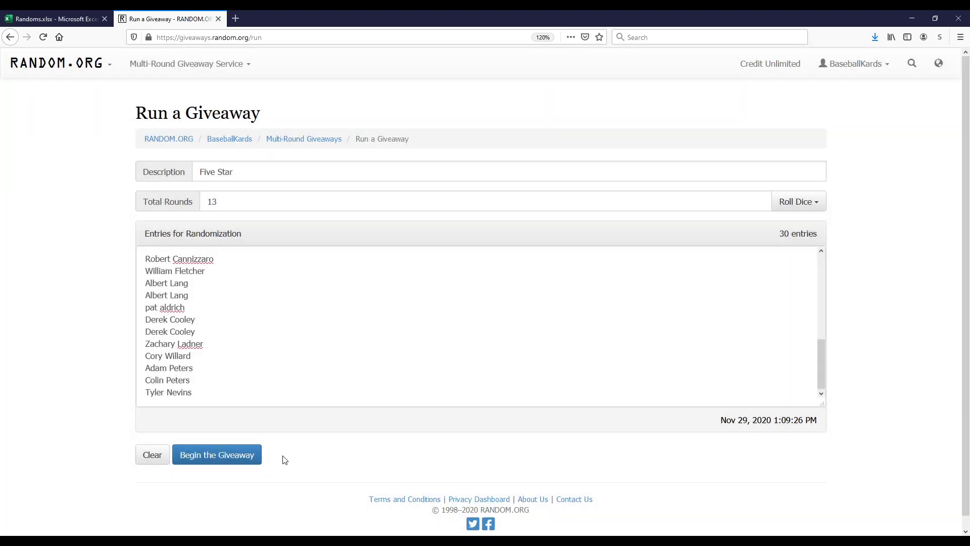
Step: Begin the Five Star giveaway and advance it round by round through its final round
left_click(197, 459)
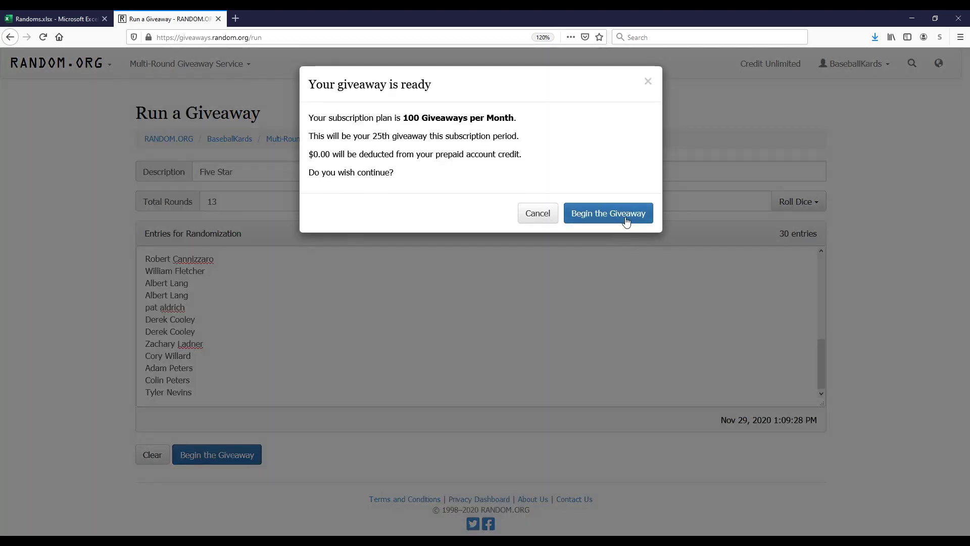
left_click(625, 216)
left_click(211, 459)
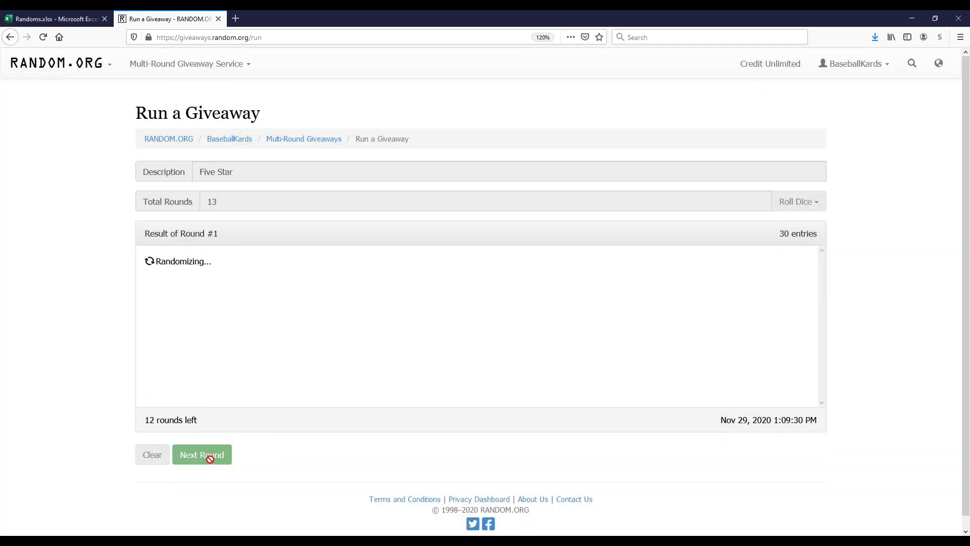
left_click(207, 458)
left_click(206, 458)
left_click(206, 458)
left_click(207, 458)
left_click(207, 457)
left_click(207, 457)
left_click(207, 458)
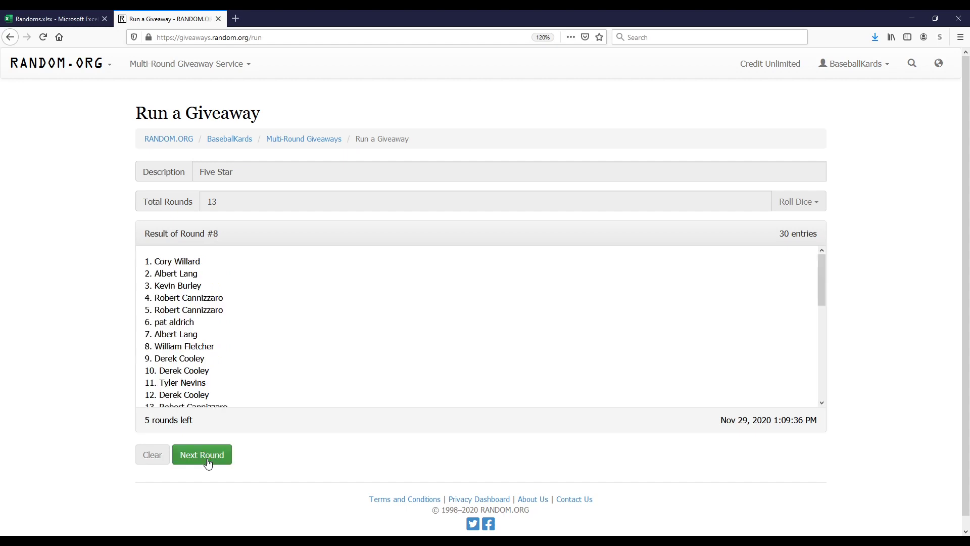
left_click(207, 459)
left_click(207, 458)
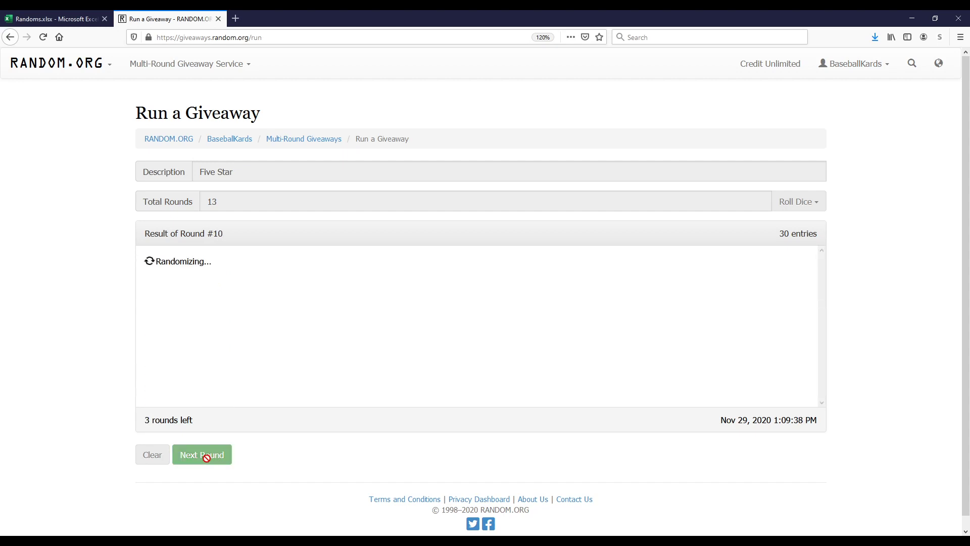
left_click(207, 458)
left_click(208, 461)
left_click(207, 461)
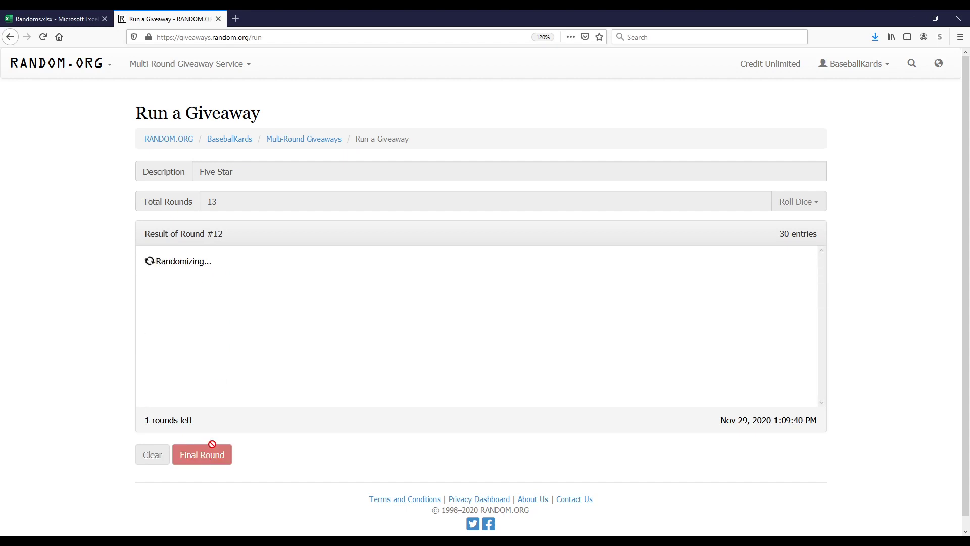
Step: Copy the final numbered participant list and paste it over column A from A1 on sheet #86 of the Excel workbook
left_click_drag(146, 263, 276, 363)
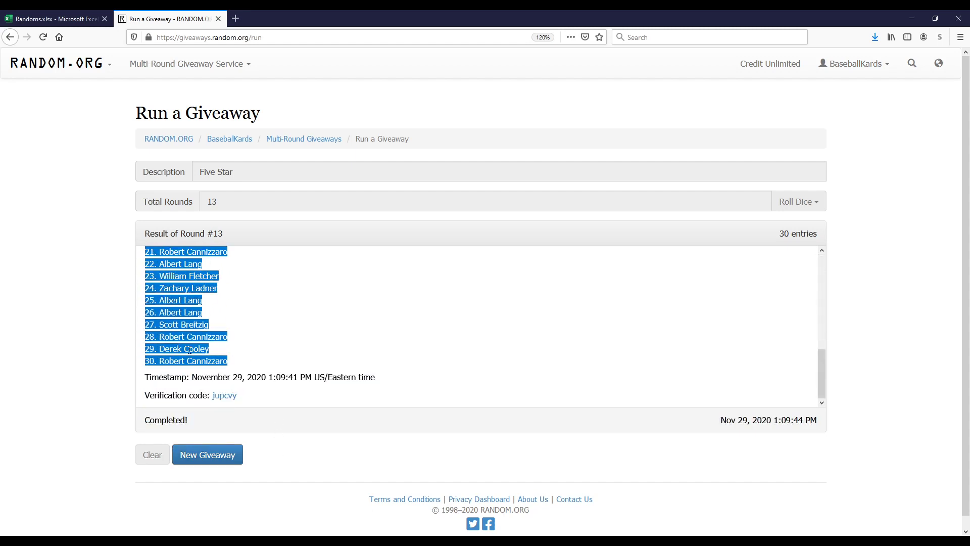
left_click(61, 20)
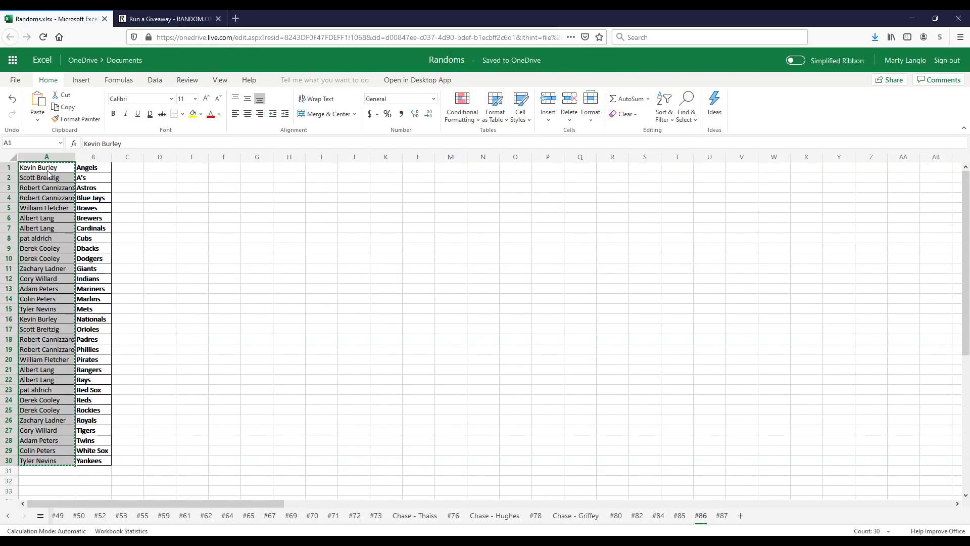
key("ctrl+v")
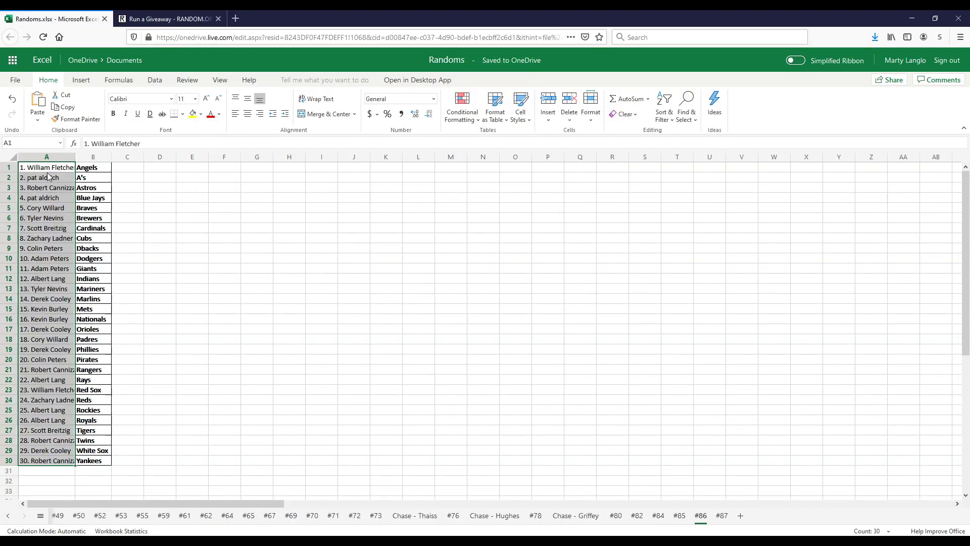
Step: Copy the team names in B1:B30 on sheet #86
left_click_drag(96, 169, 101, 460)
right_click(101, 252)
left_click(126, 275)
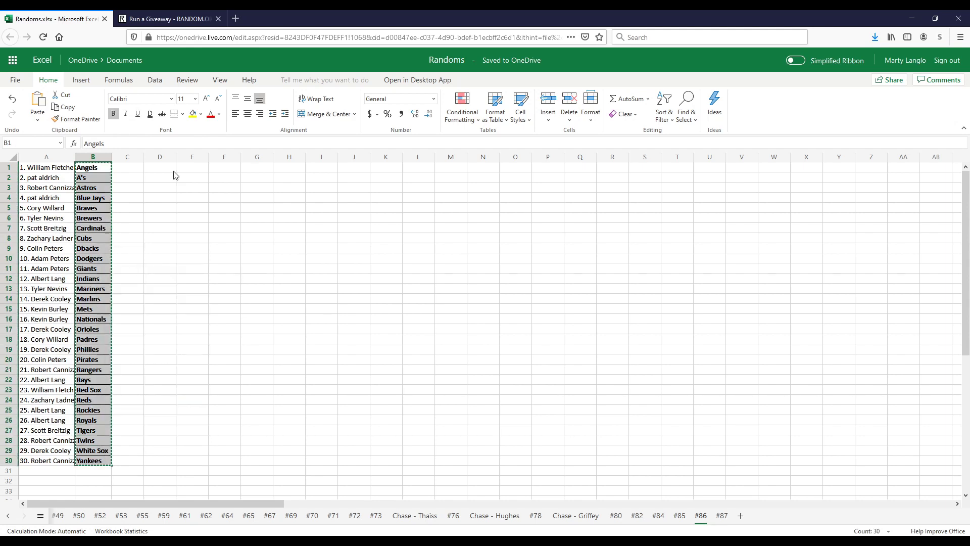
Step: Start a new RANDOM.ORG giveaway described as Teams with the copied team names as its entries
left_click(194, 22)
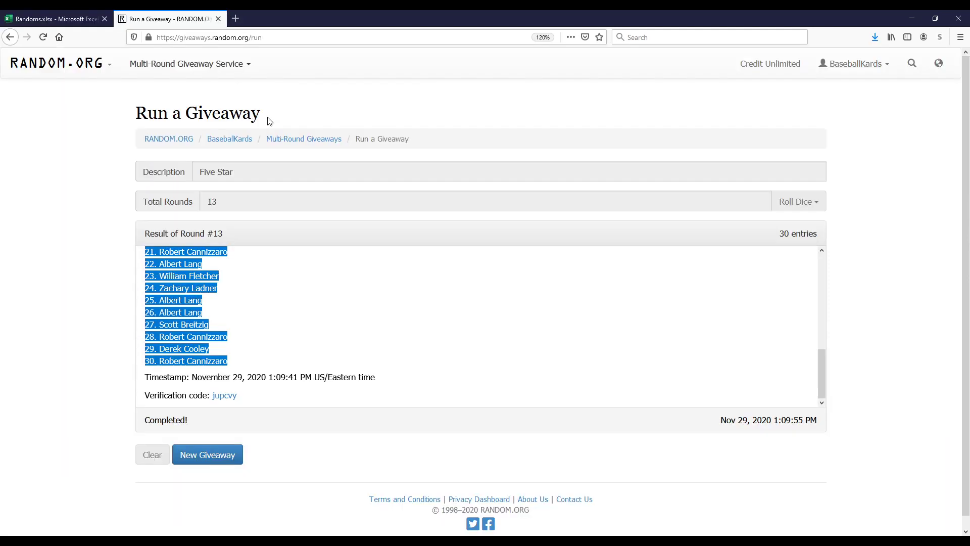
left_click(199, 454)
left_click(617, 177)
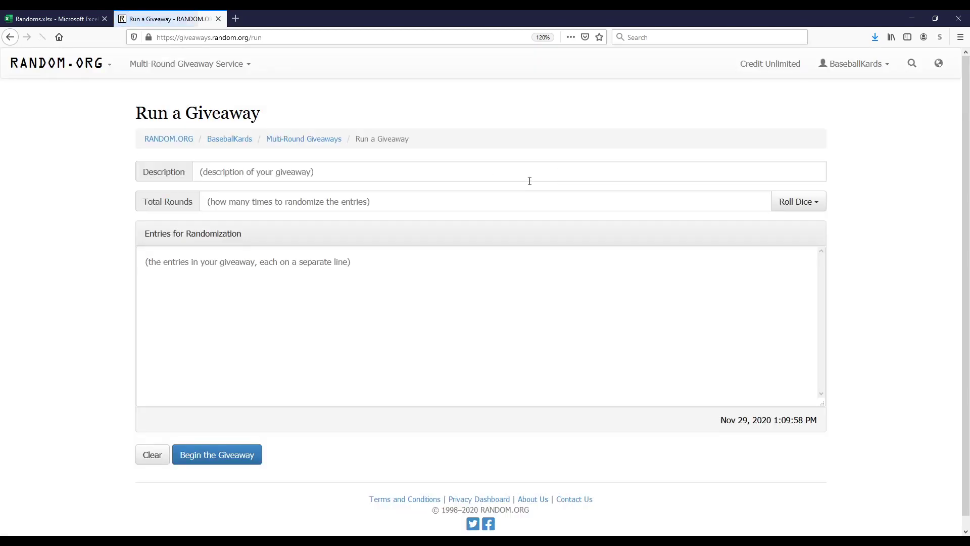
type("Teams")
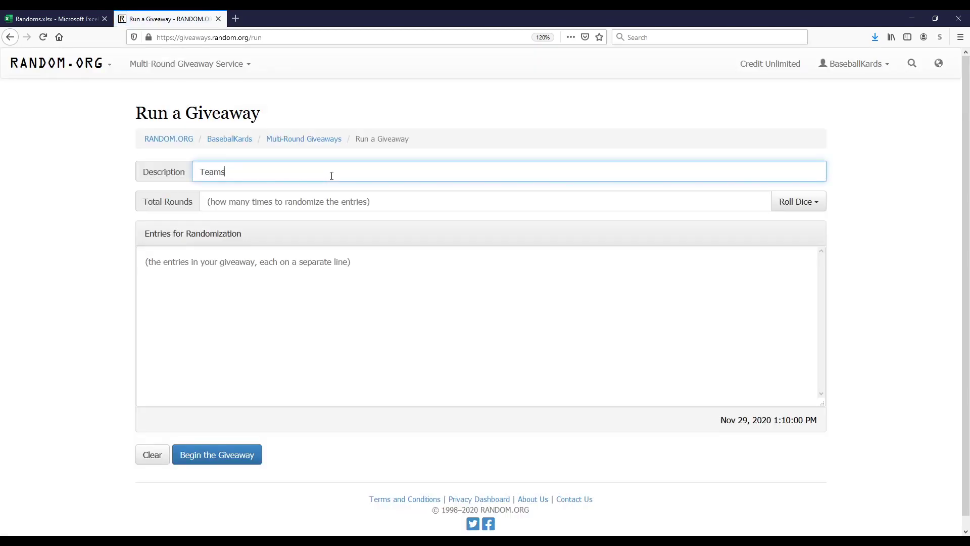
left_click(325, 268)
key("ctrl+v")
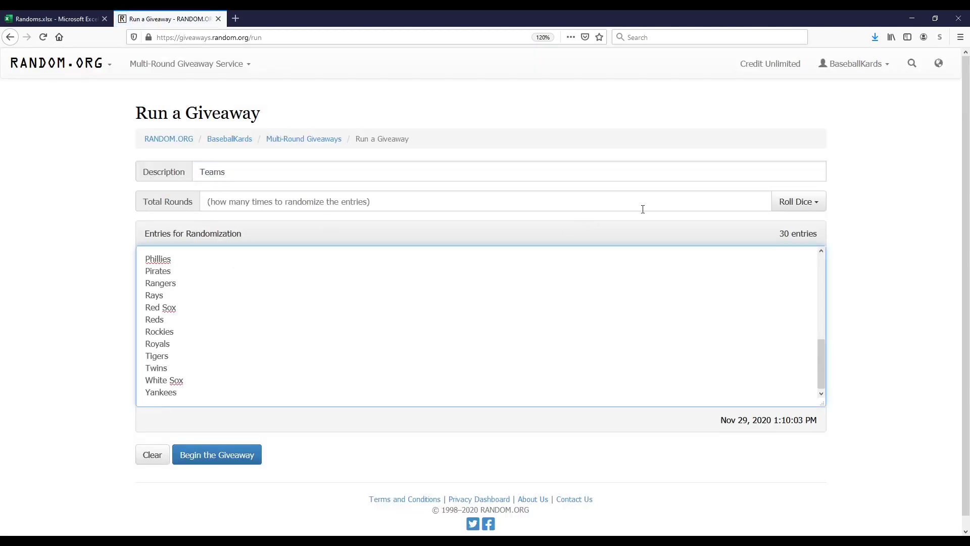
Step: Set the Teams giveaway's total rounds with a 3d6 dice roll
left_click(808, 206)
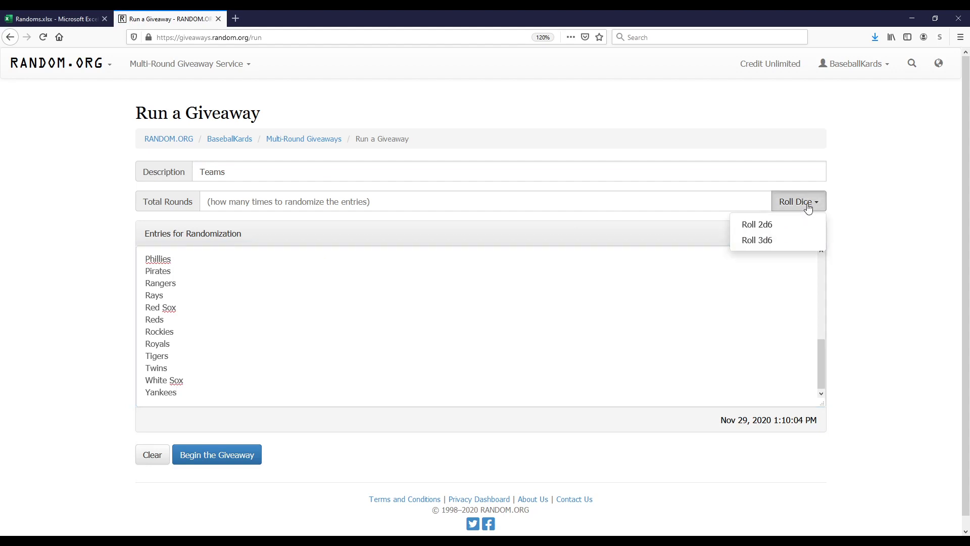
left_click(779, 241)
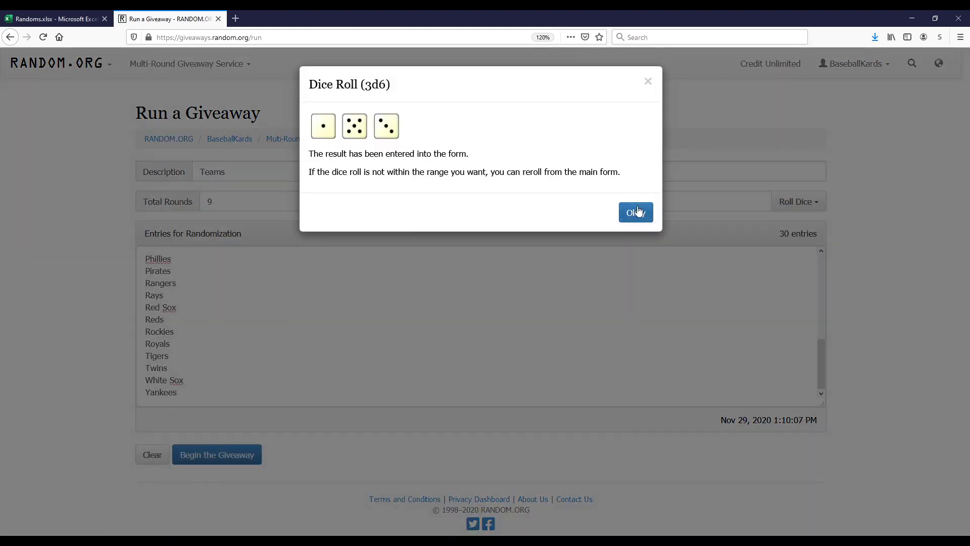
left_click(638, 211)
Step: Begin the Teams giveaway and advance it round by round through its final round
left_click(217, 461)
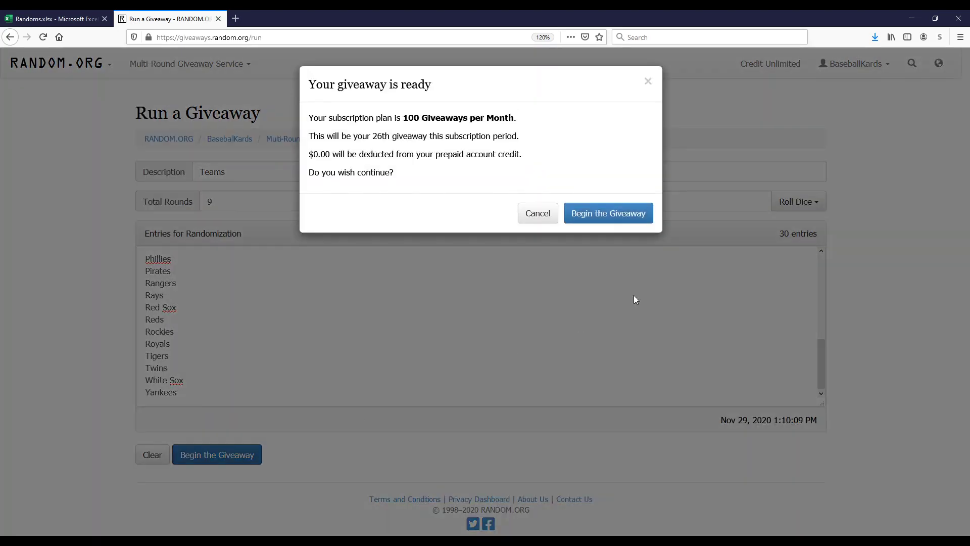
left_click(609, 214)
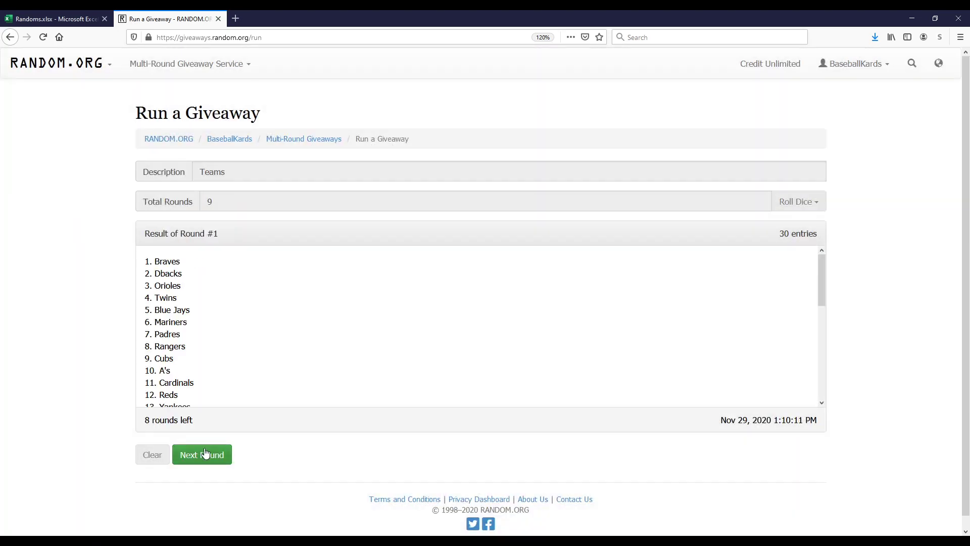
left_click(205, 454)
left_click(205, 456)
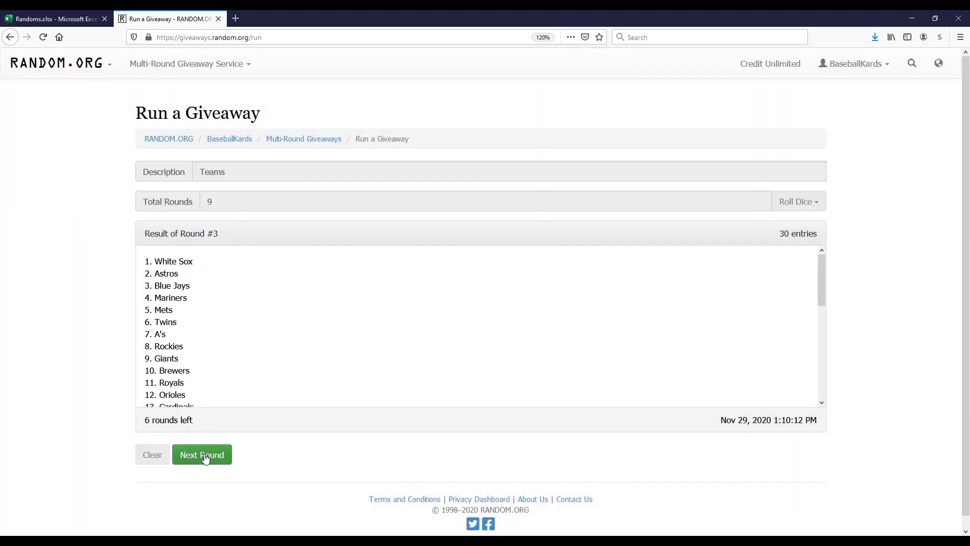
left_click(205, 456)
left_click(205, 456)
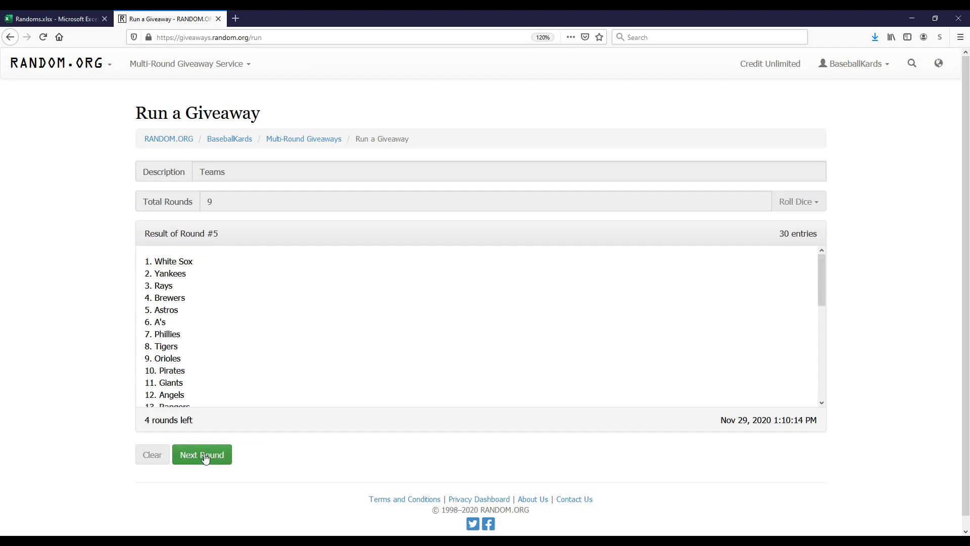
left_click(206, 457)
left_click(205, 456)
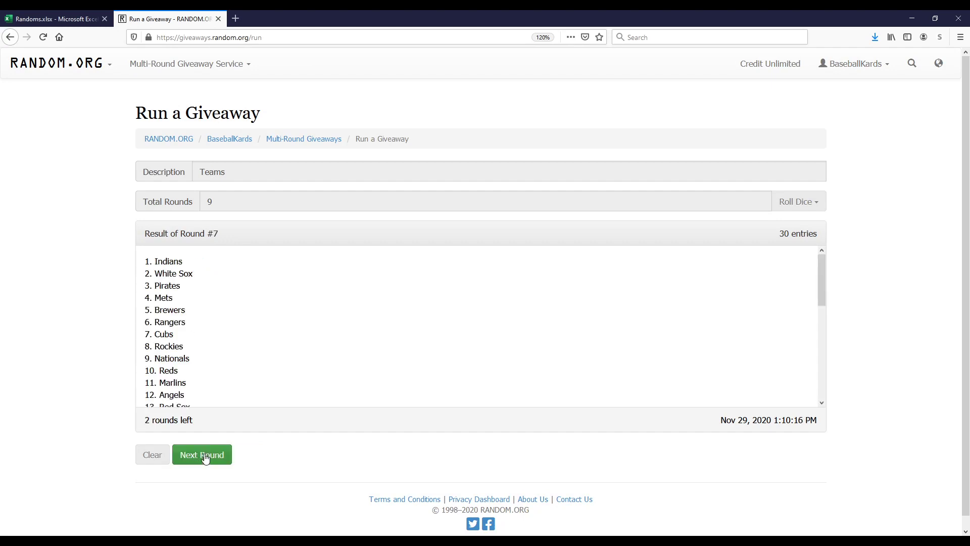
left_click(205, 457)
left_click(205, 456)
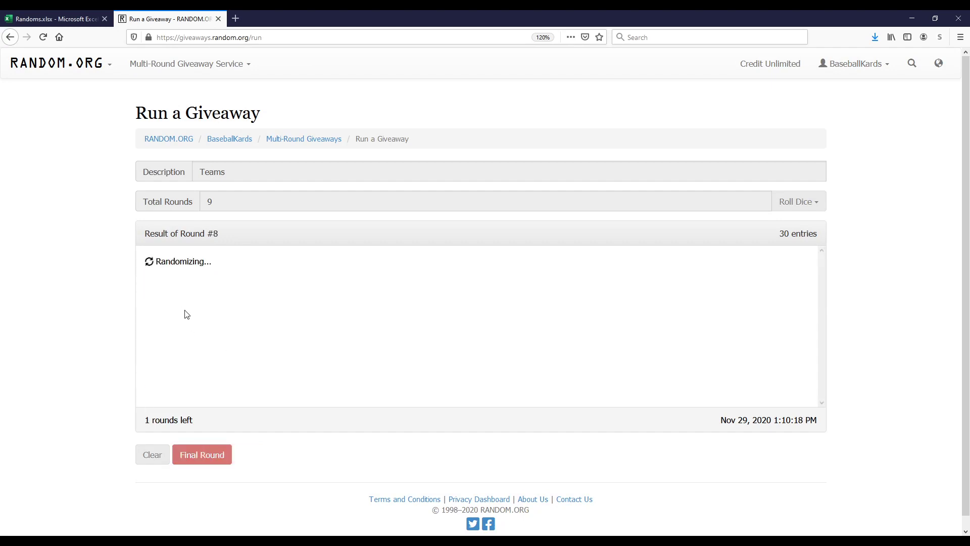
Step: Copy the final numbered team list over column B from B1 on sheet #86 in Excel and auto-fit column A's width
mouse_move(145, 262)
left_mouse_down()
mouse_move(238, 379)
mouse_move(242, 443)
mouse_move(221, 358)
mouse_move(213, 360)
left_mouse_up()
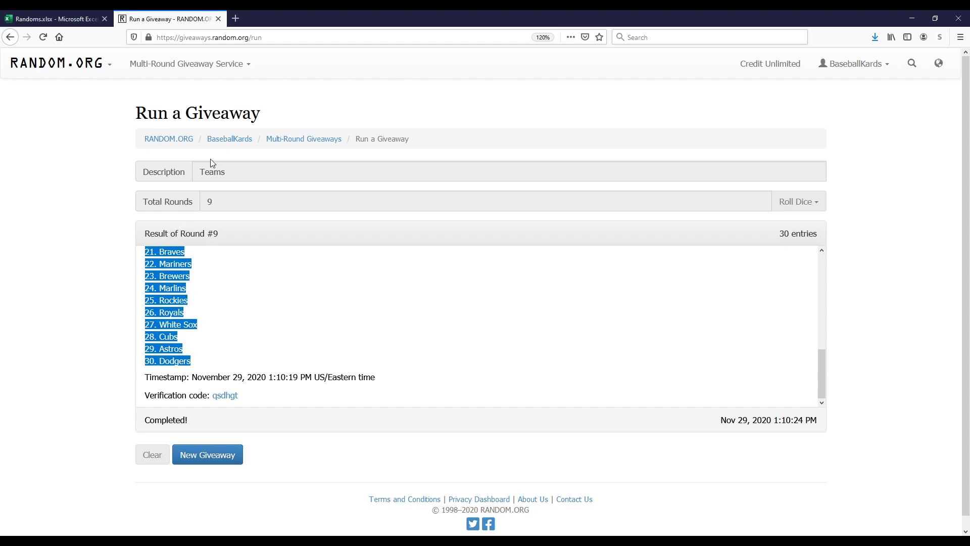
left_click(50, 19)
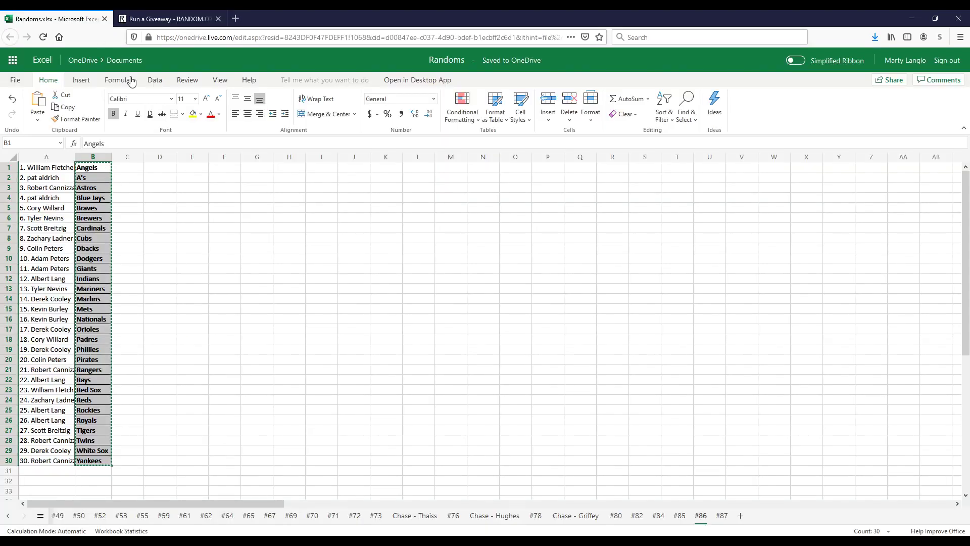
key("ctrl+v")
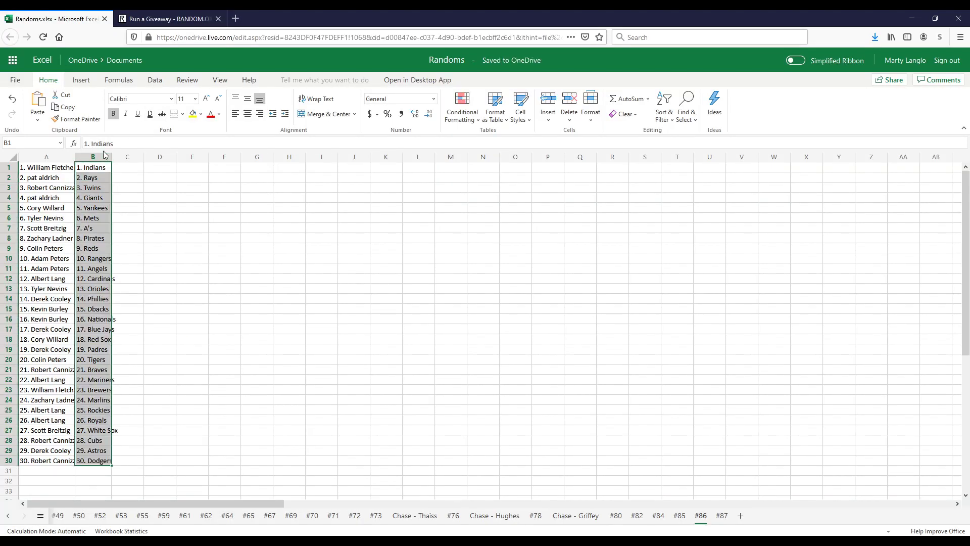
double_click(75, 157)
left_click(111, 176)
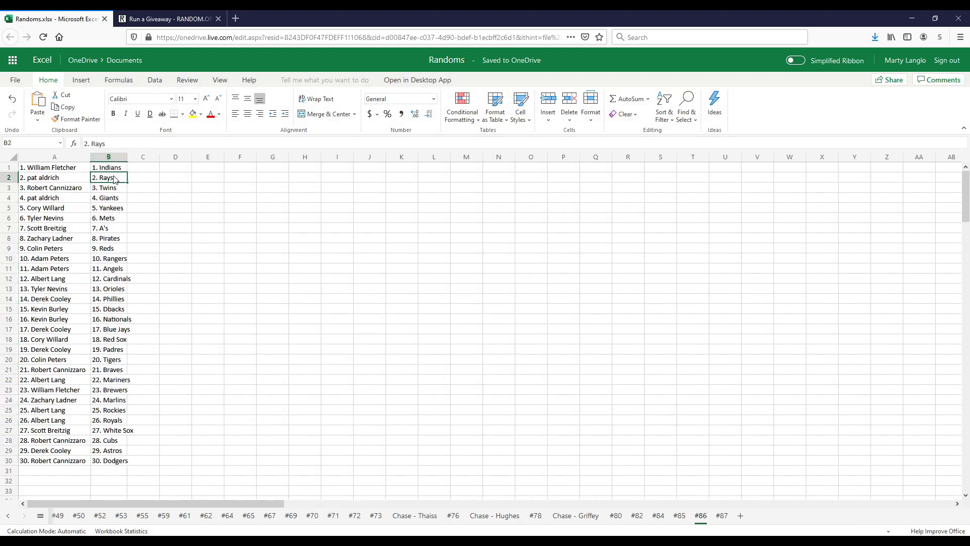
left_click(212, 199)
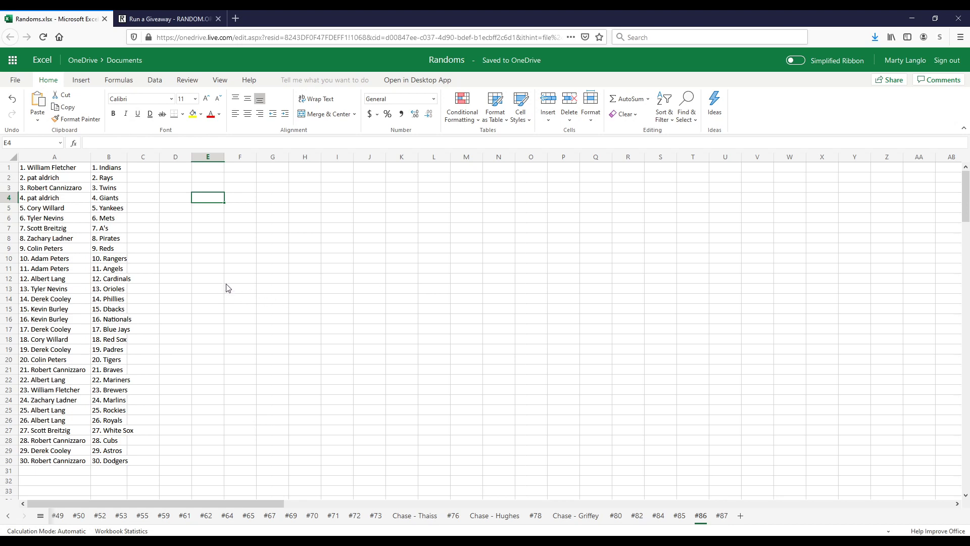
Step: Open sheet #87 in the workbook, and on RANDOM.ORG replace the completed Teams giveaway with a new blank one
left_click(722, 522)
left_click(177, 19)
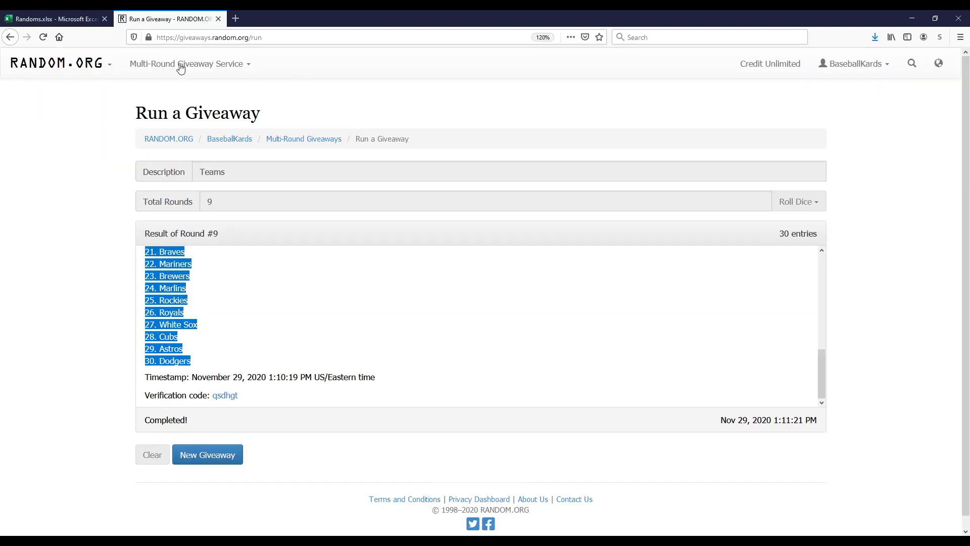
left_click(217, 460)
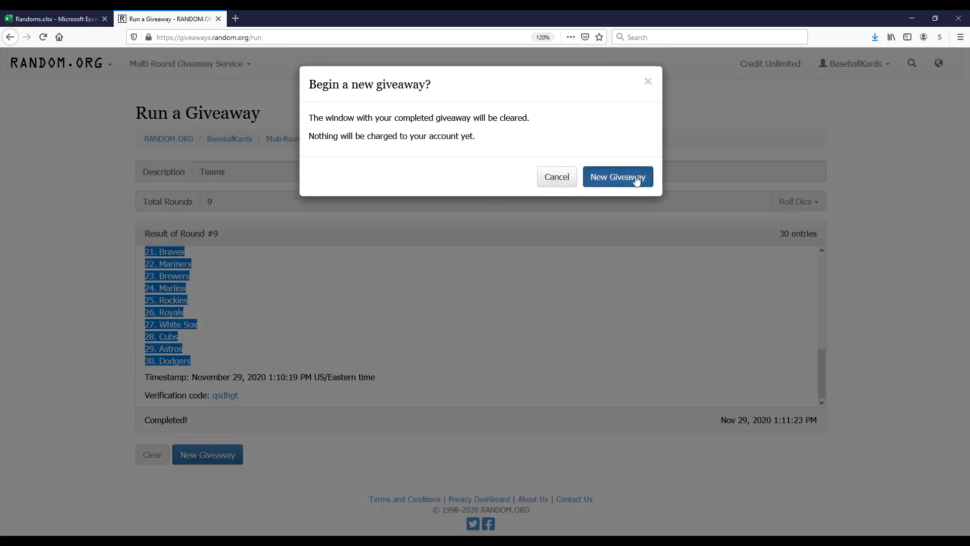
left_click(636, 180)
Step: Switch back to Excel and copy the participant names in A1:A30 of sheet #87
left_click(54, 18)
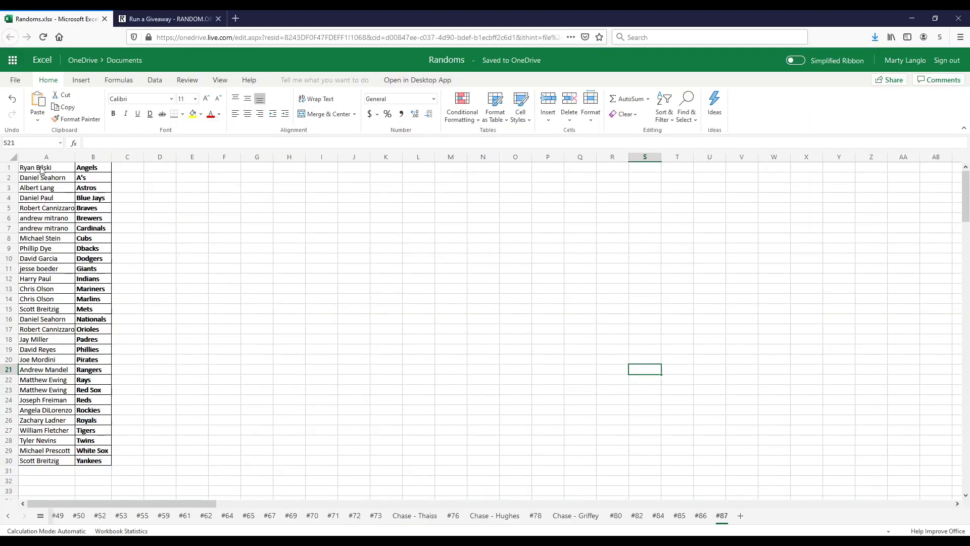
left_click_drag(42, 170, 42, 461)
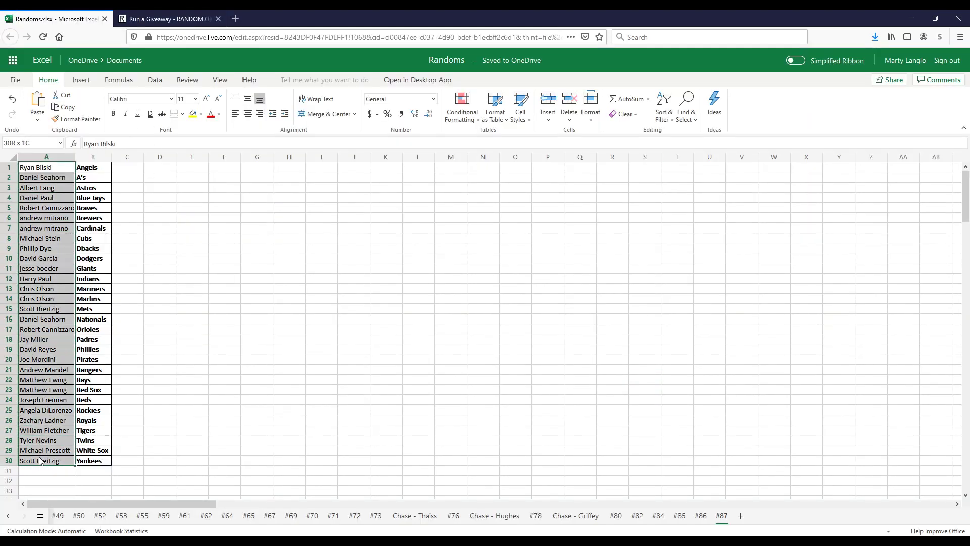
right_click(41, 461)
left_click(95, 279)
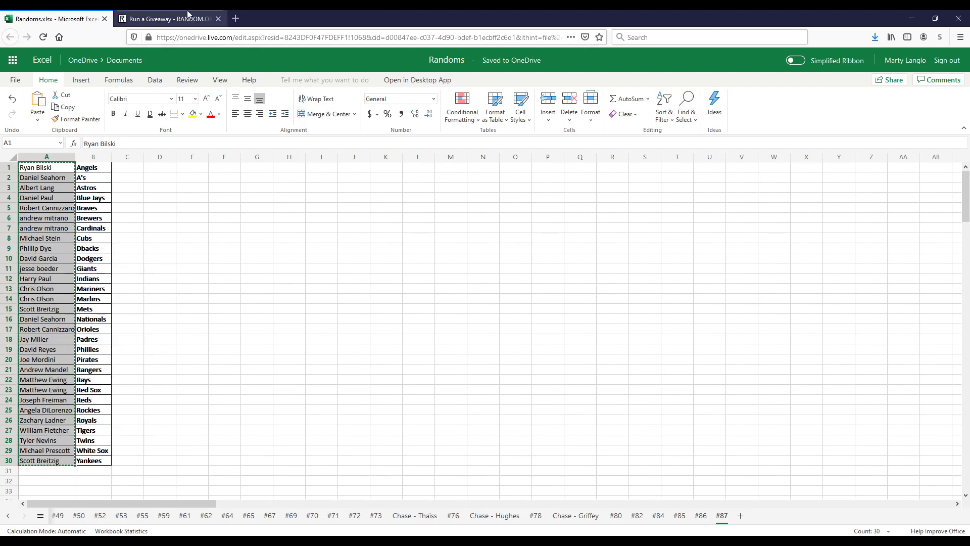
Step: On RANDOM.ORG, fill the blank giveaway with the copied participant names as entries and Chrome as its description
left_click(187, 14)
left_click(244, 294)
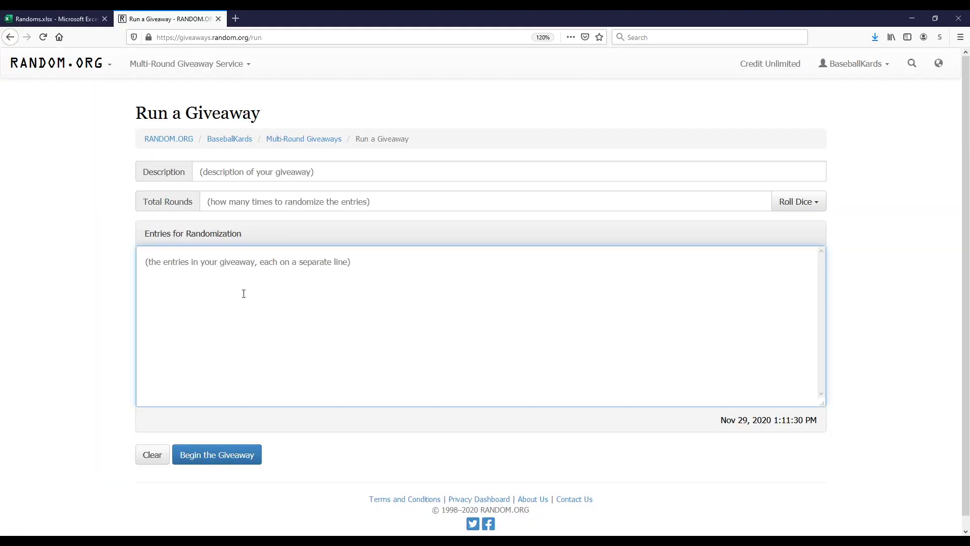
key("ctrl+v")
left_click(291, 174)
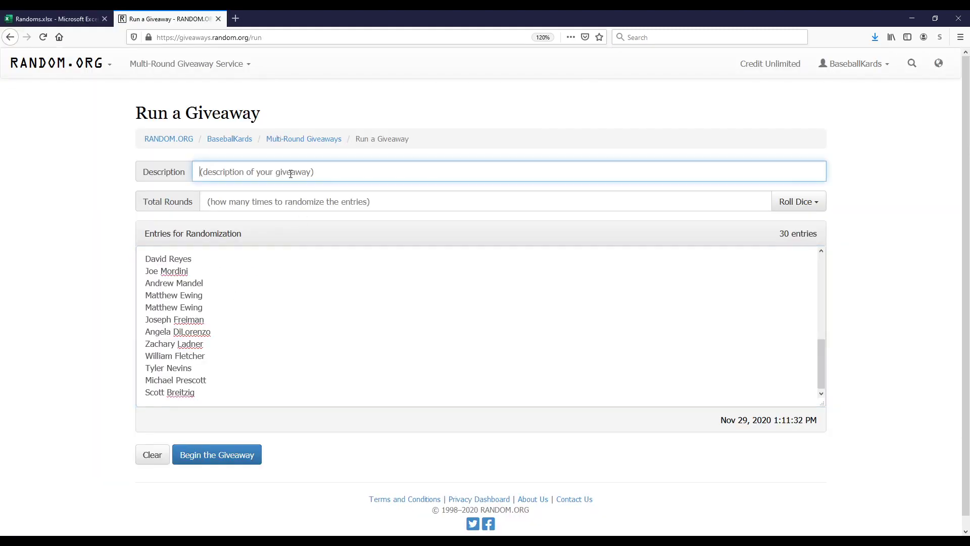
type("Chrome")
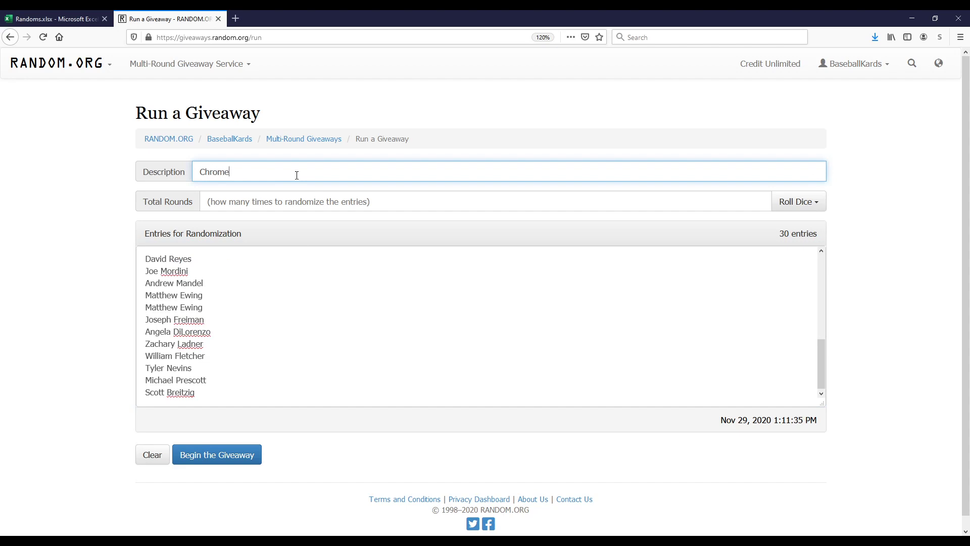
Step: Set the Chrome giveaway's total rounds with a 3d6 dice roll
left_click(819, 203)
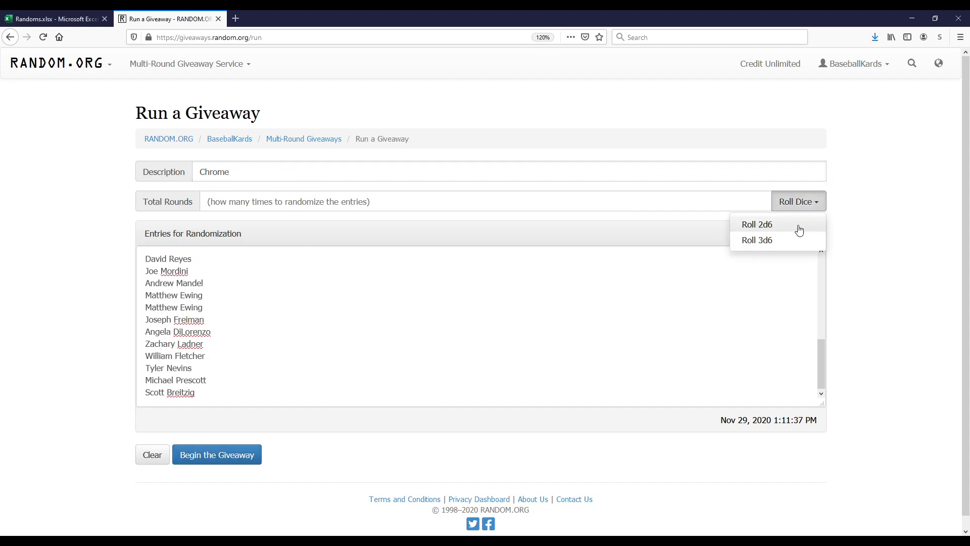
left_click(789, 240)
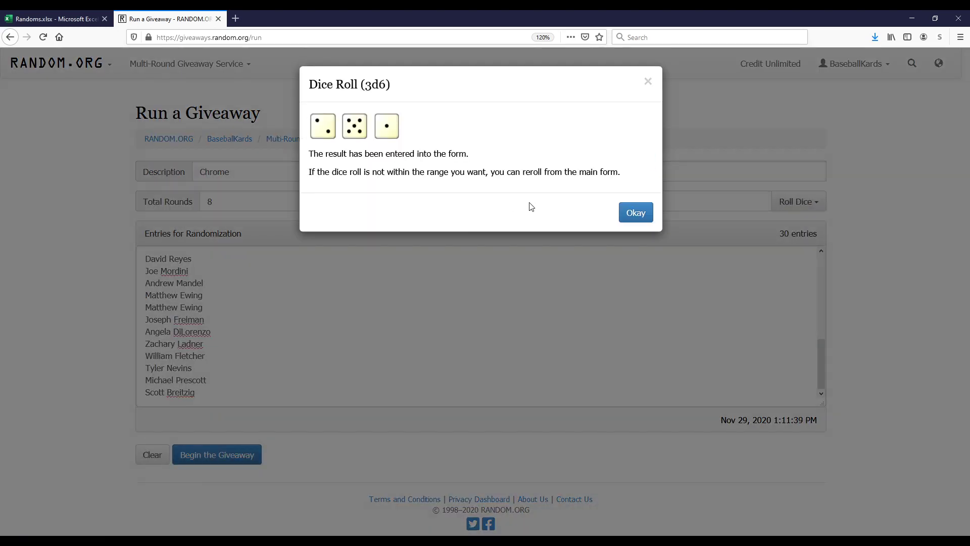
left_click(652, 213)
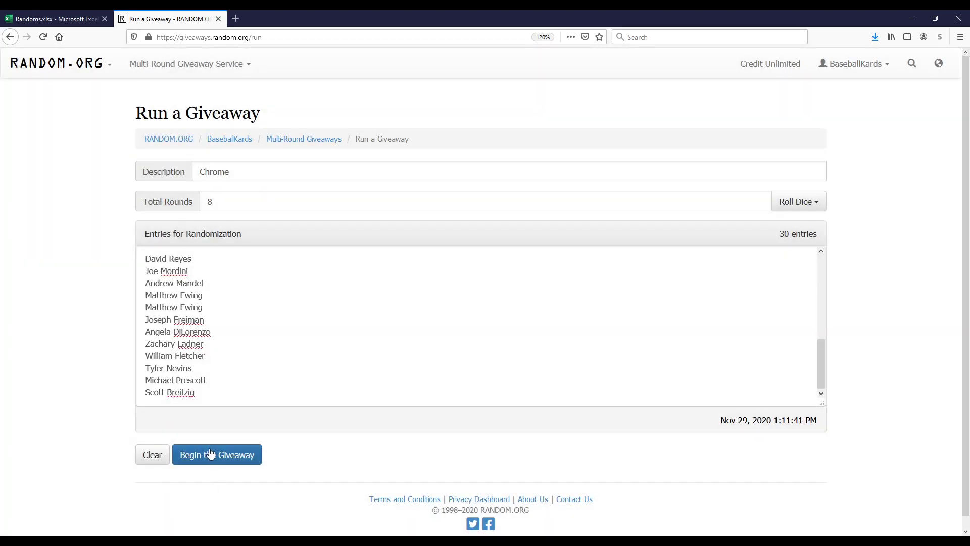
Step: Begin the Chrome giveaway and advance it round by round through its final round
left_click(211, 455)
left_click(604, 213)
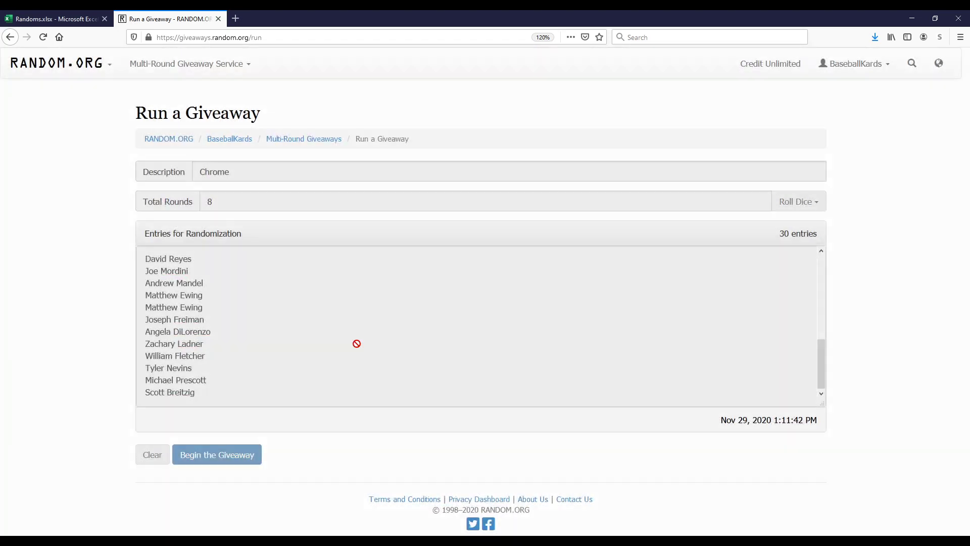
left_click(215, 457)
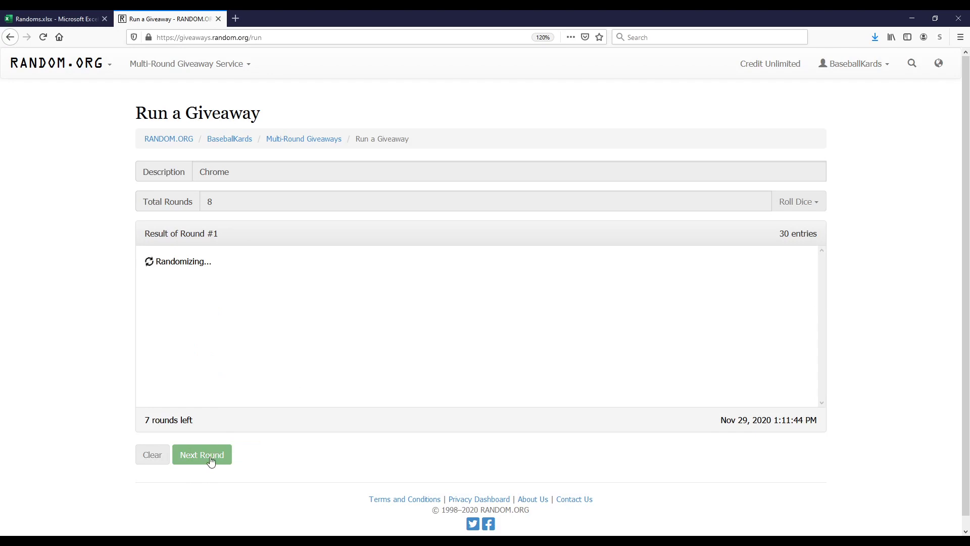
left_click(210, 456)
left_click(210, 456)
left_click(209, 456)
left_click(209, 456)
left_click(210, 457)
left_click(210, 459)
left_click(211, 460)
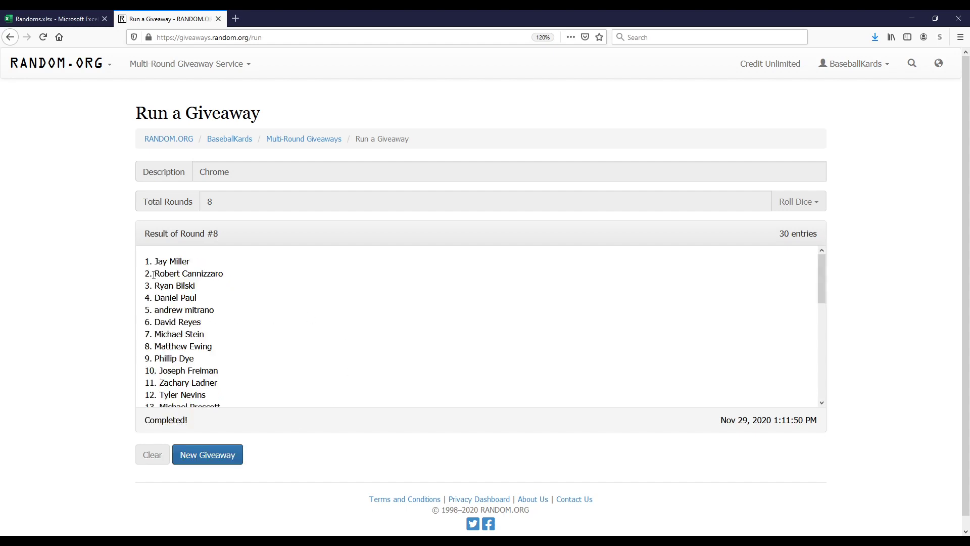
Step: Copy the final numbered name list over column A from A1 on sheet #87 in Excel
left_click_drag(146, 267, 276, 362)
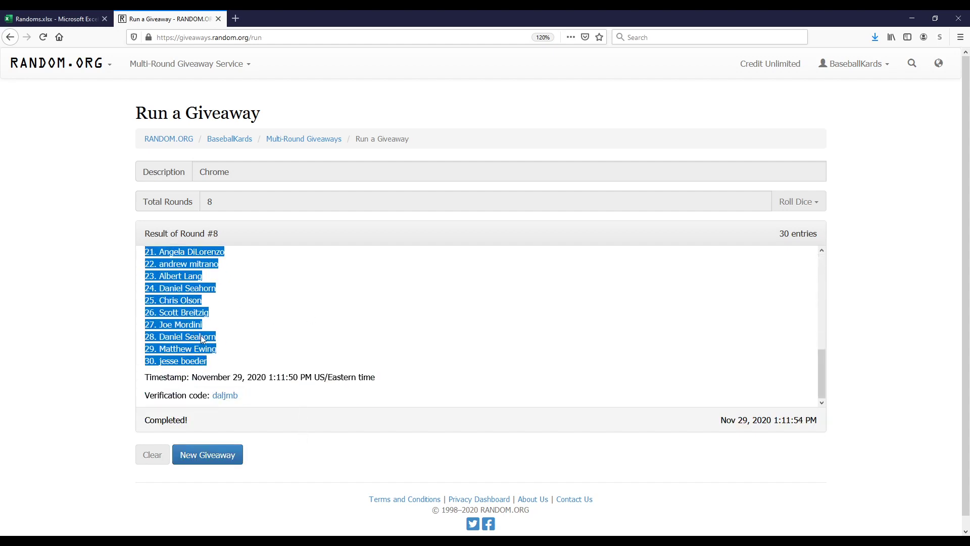
left_click(61, 18)
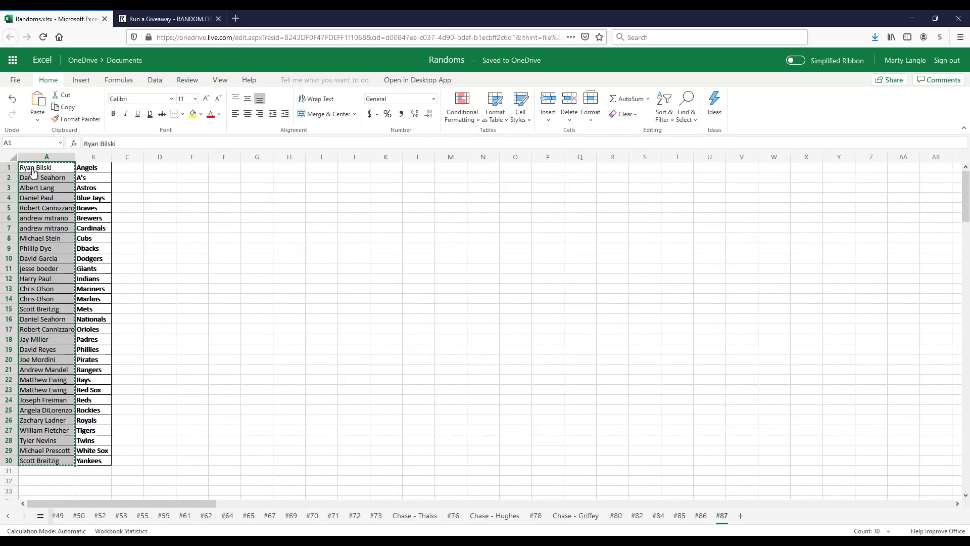
key("ctrl+v")
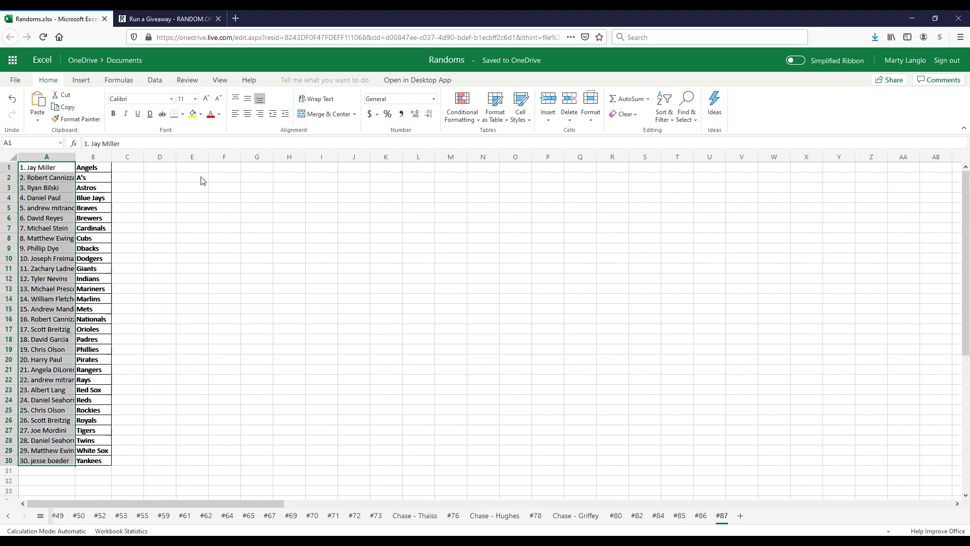
left_click(161, 218)
Step: Copy the team names in B1:B30 of sheet #87
left_click_drag(95, 167, 98, 462)
right_click(98, 461)
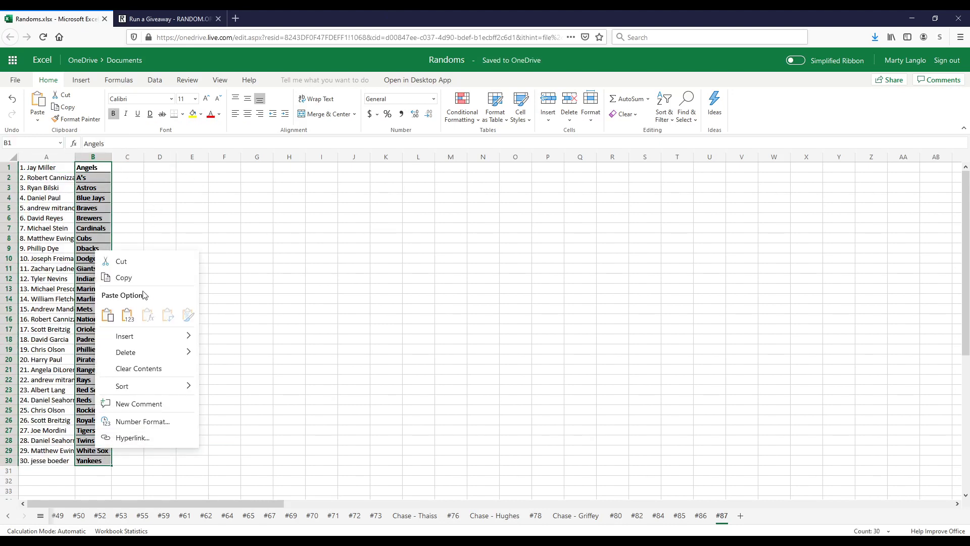
left_click(142, 278)
Step: Start a new RANDOM.ORG giveaway described as Teams, with the team names copied from sheet #87 as its entries
left_click(187, 16)
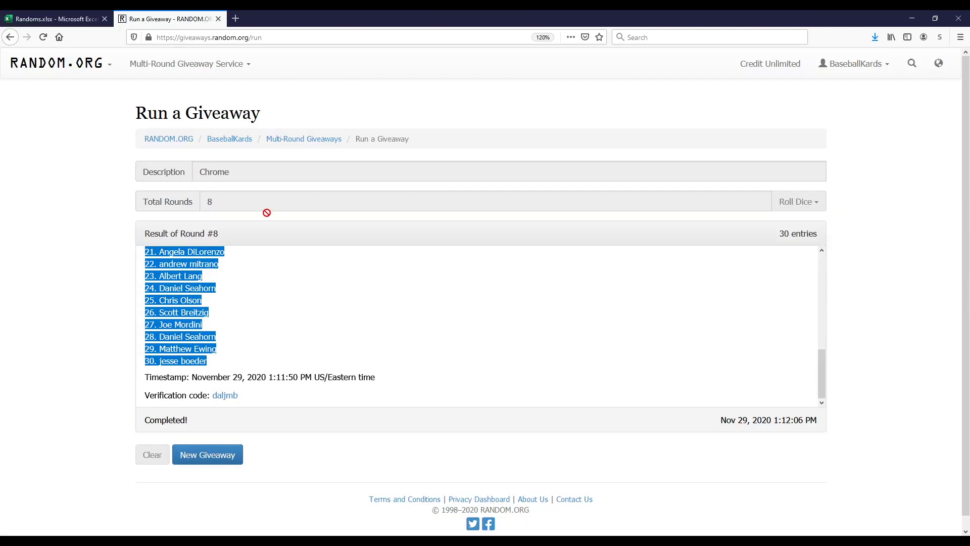
left_click(222, 459)
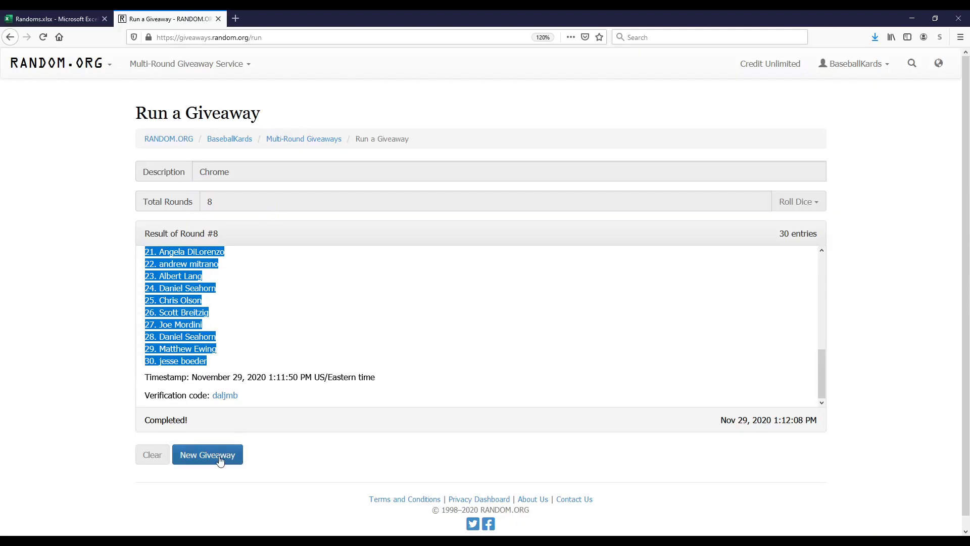
left_click(611, 178)
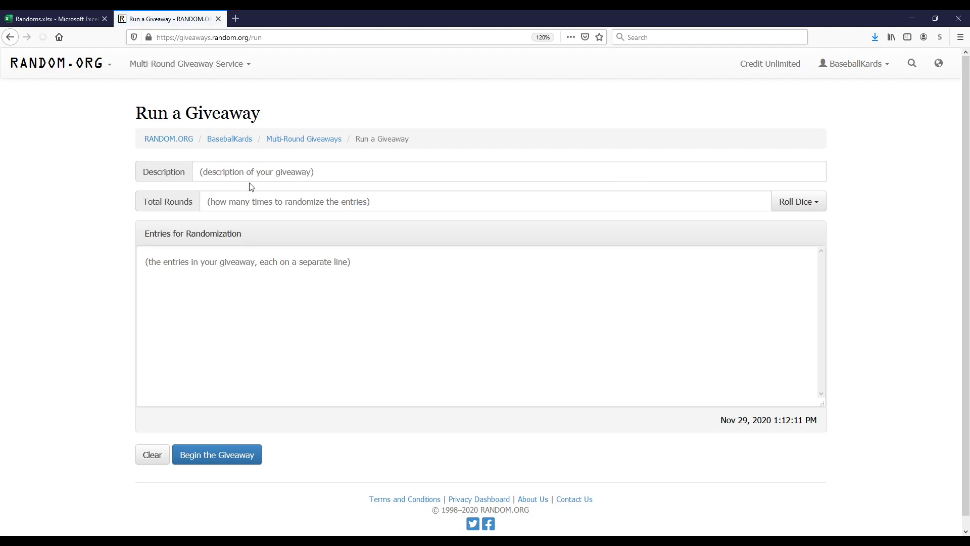
left_click(256, 173)
type("Teams")
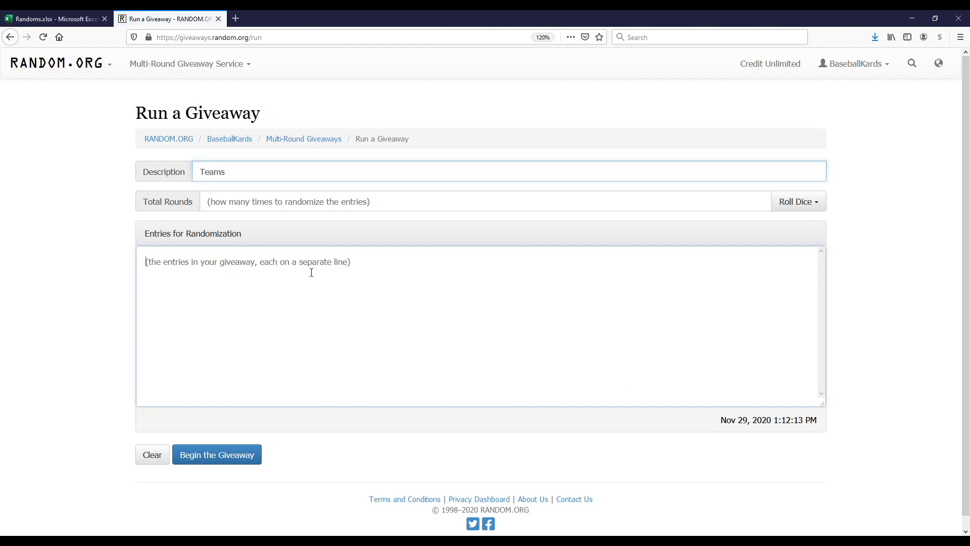
left_click(310, 271)
key("ctrl+v")
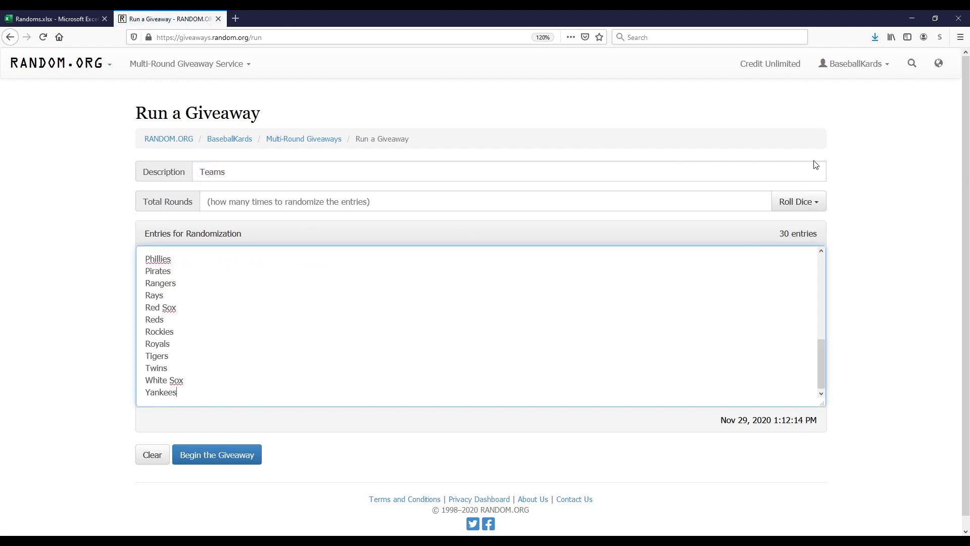
Step: Set the Teams giveaway's total rounds with a 3d6 dice roll
left_click(814, 209)
left_click(794, 239)
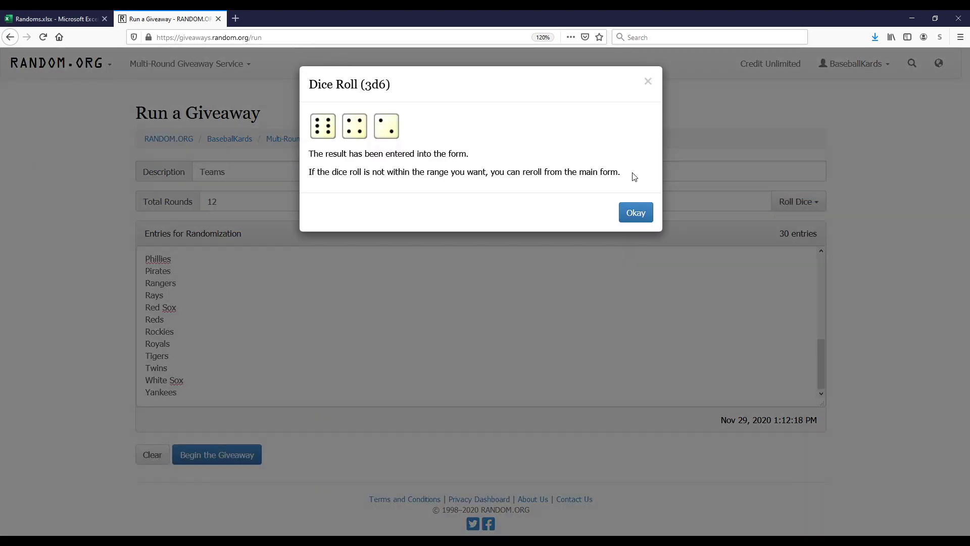
left_click(633, 213)
Step: Begin the Teams giveaway and advance it round by round through its final round
left_click(202, 455)
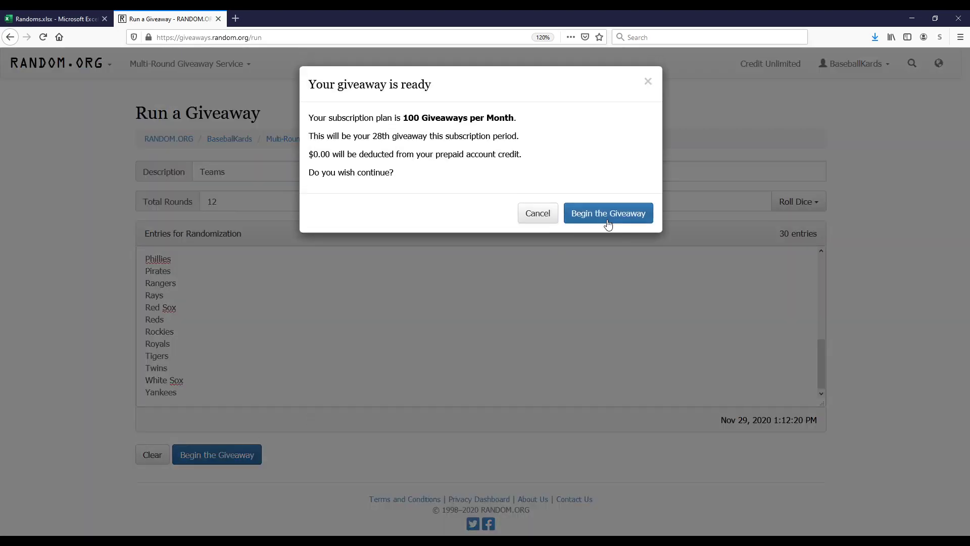
left_click(610, 215)
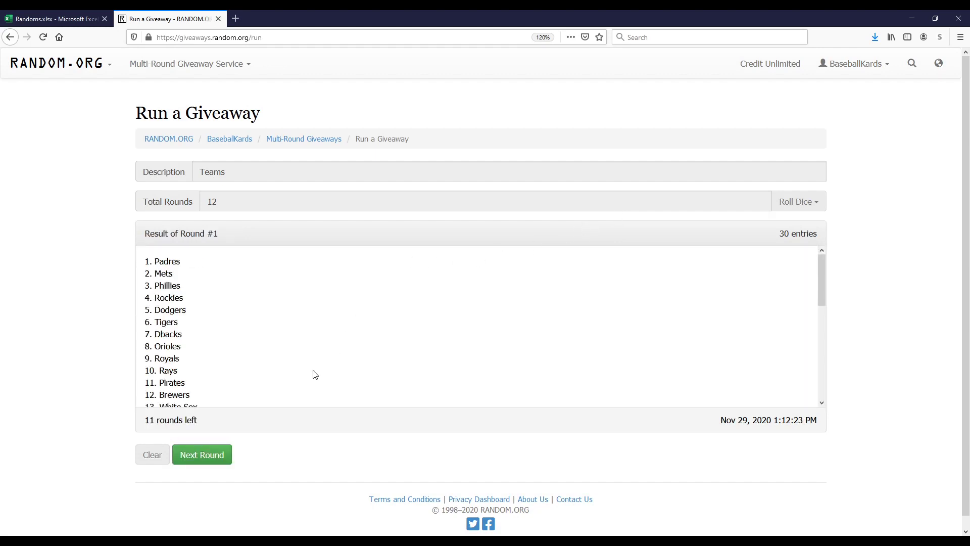
left_click(188, 455)
left_click(193, 455)
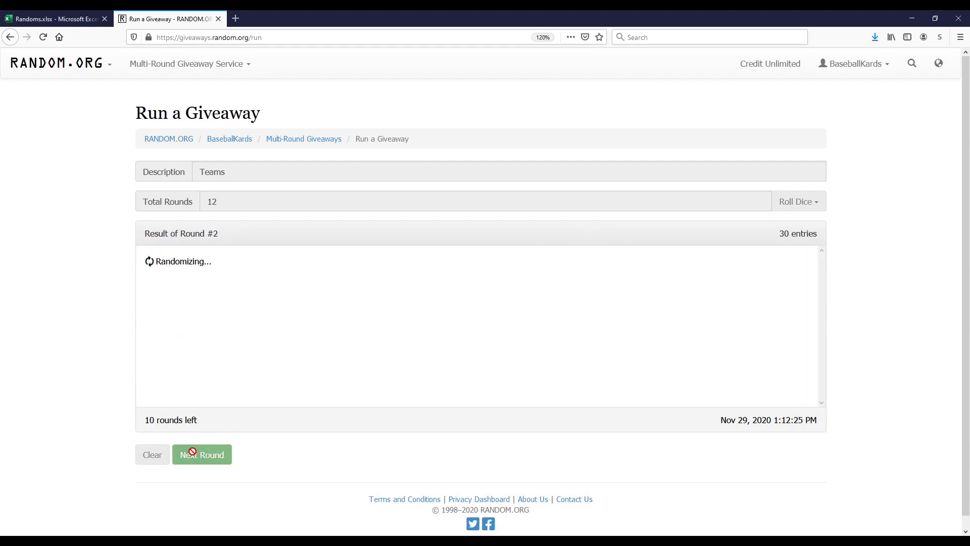
left_click(194, 456)
left_click(194, 456)
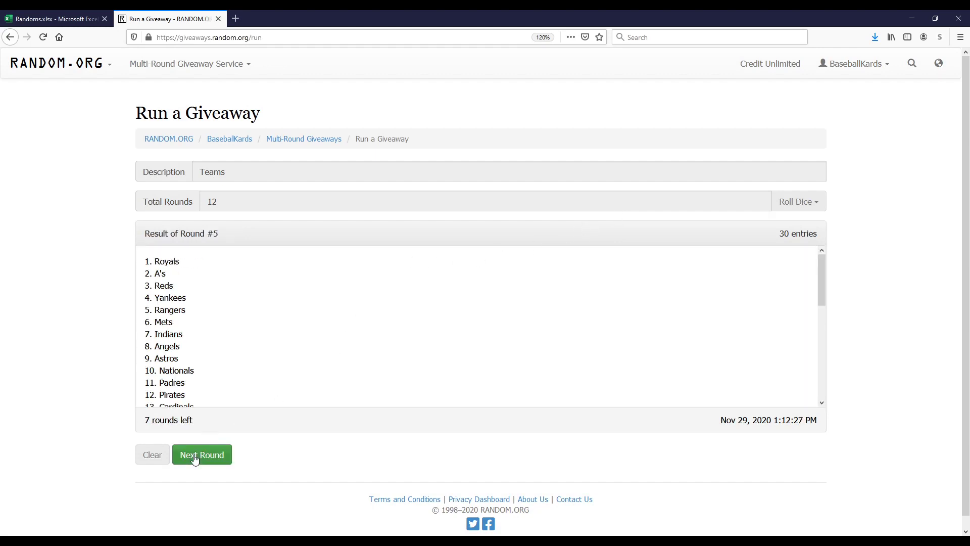
left_click(194, 455)
left_click(195, 454)
left_click(195, 453)
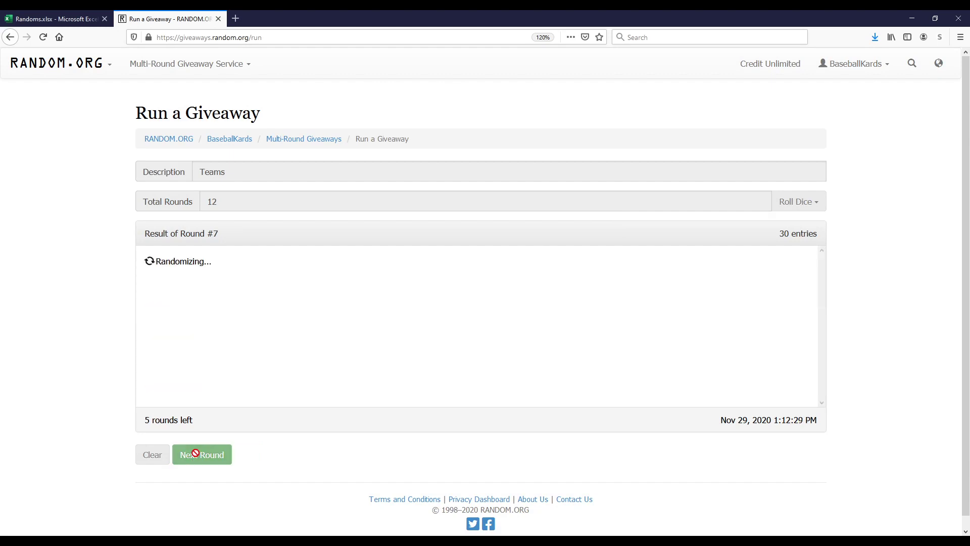
left_click(198, 456)
left_click(202, 457)
left_click(203, 458)
left_click(204, 461)
left_click(204, 463)
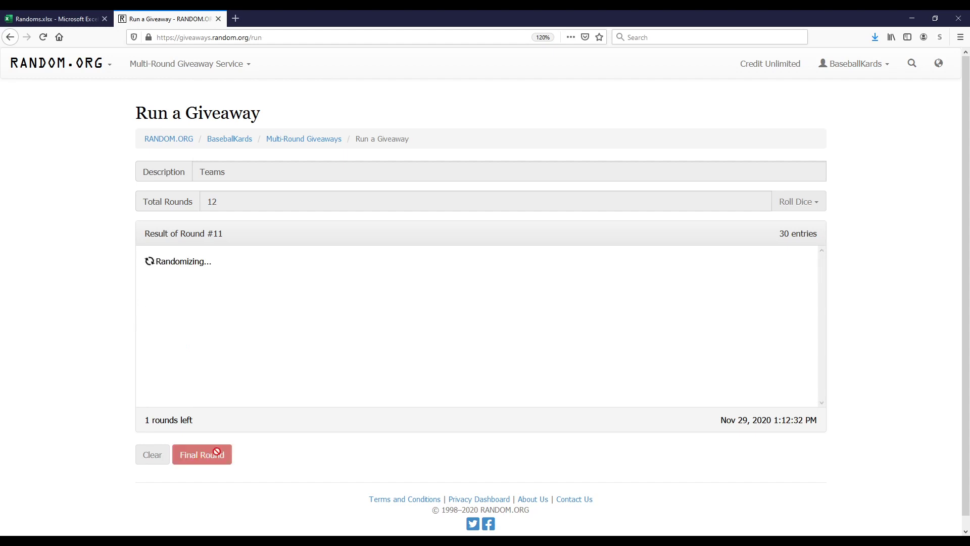
Step: Copy the final numbered team list over column B from B1 on sheet #87 in Excel and auto-fit column A's width
left_click_drag(147, 263, 223, 363)
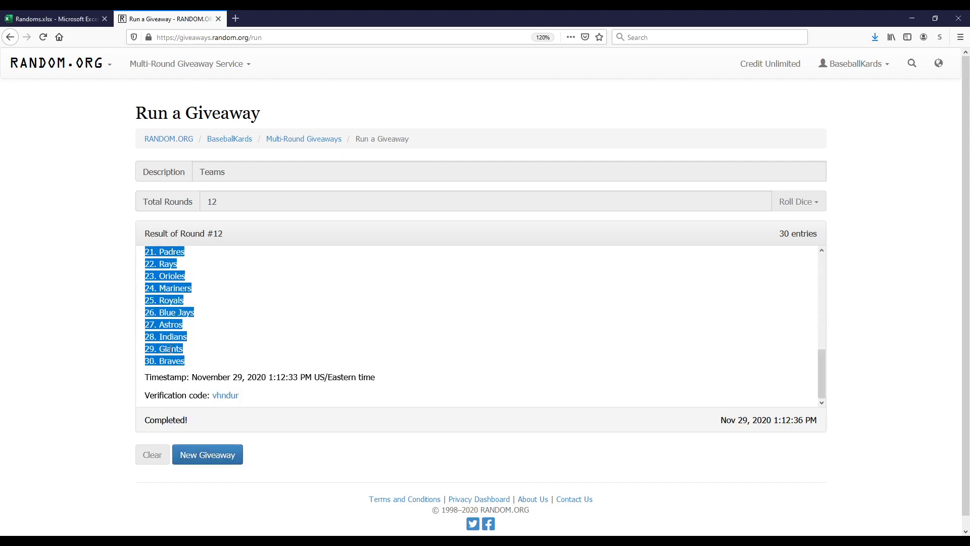
left_click(50, 19)
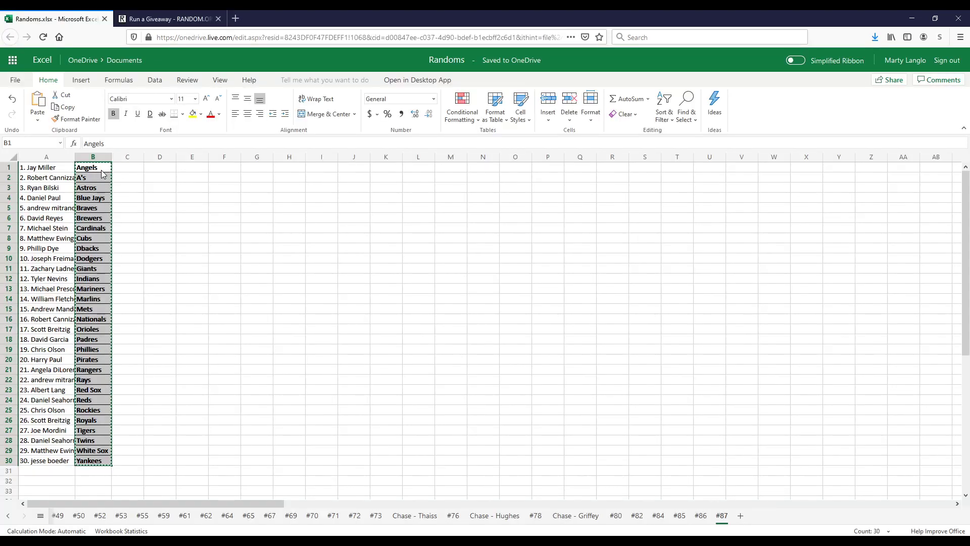
key("ctrl+v")
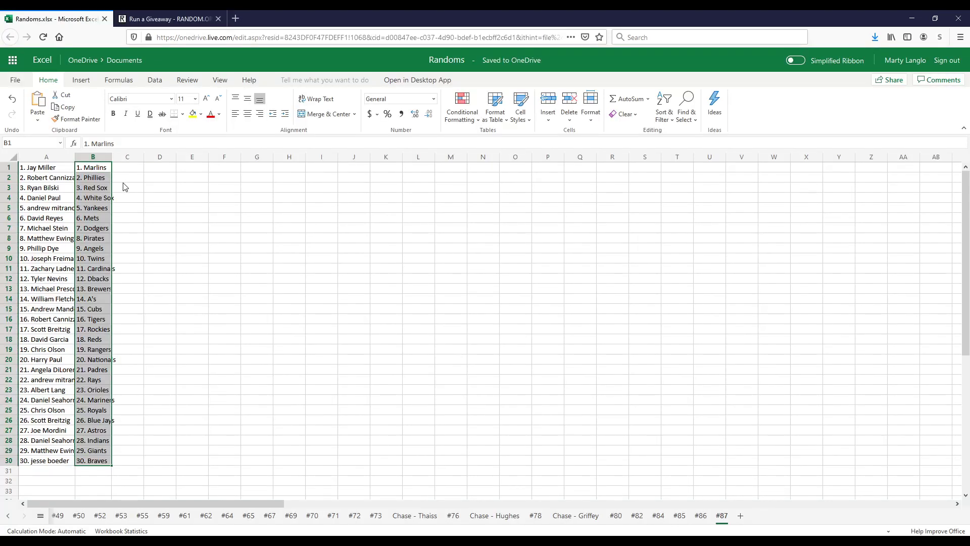
left_click(127, 187)
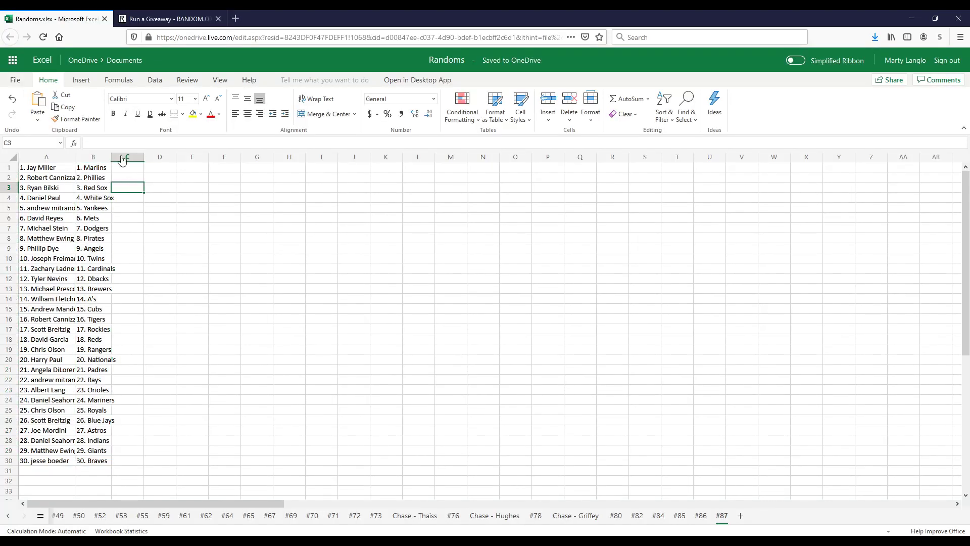
double_click(75, 155)
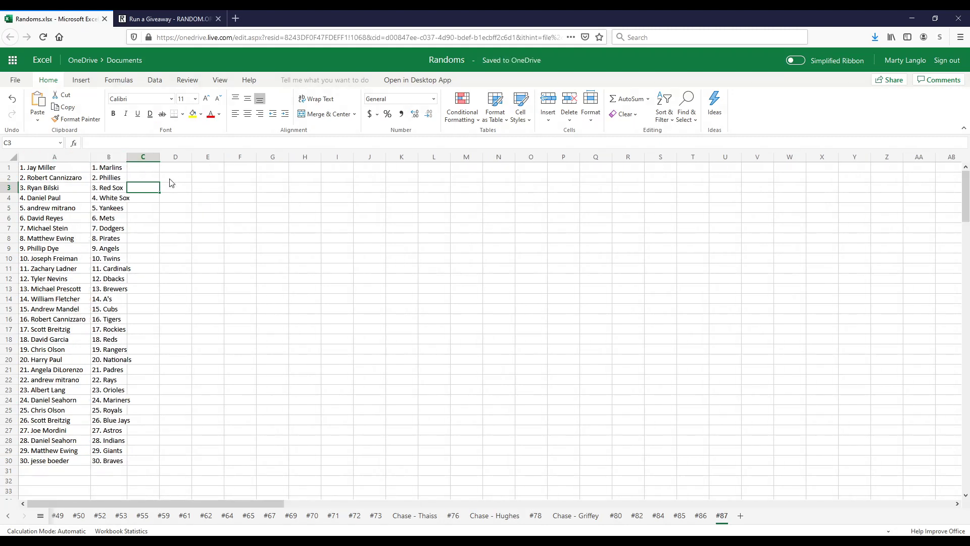
left_click(179, 171)
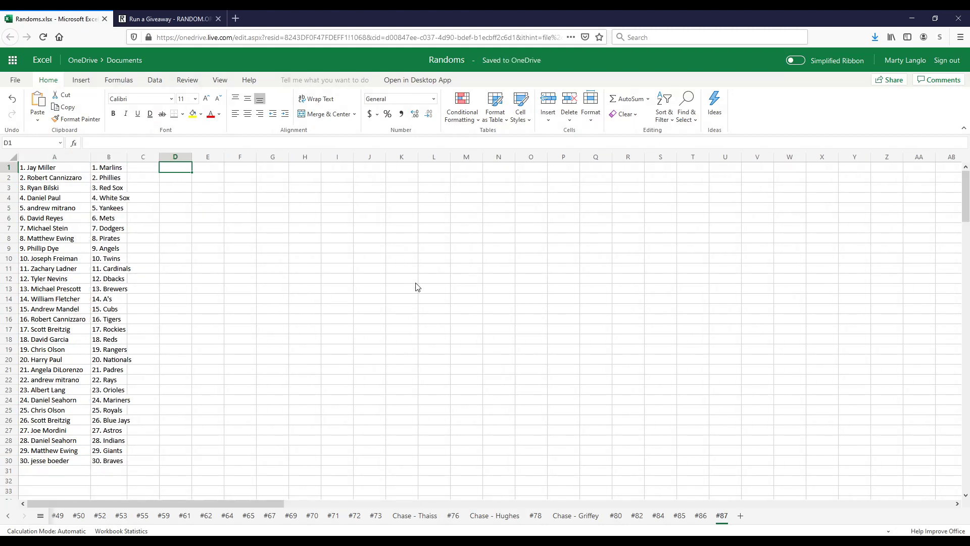